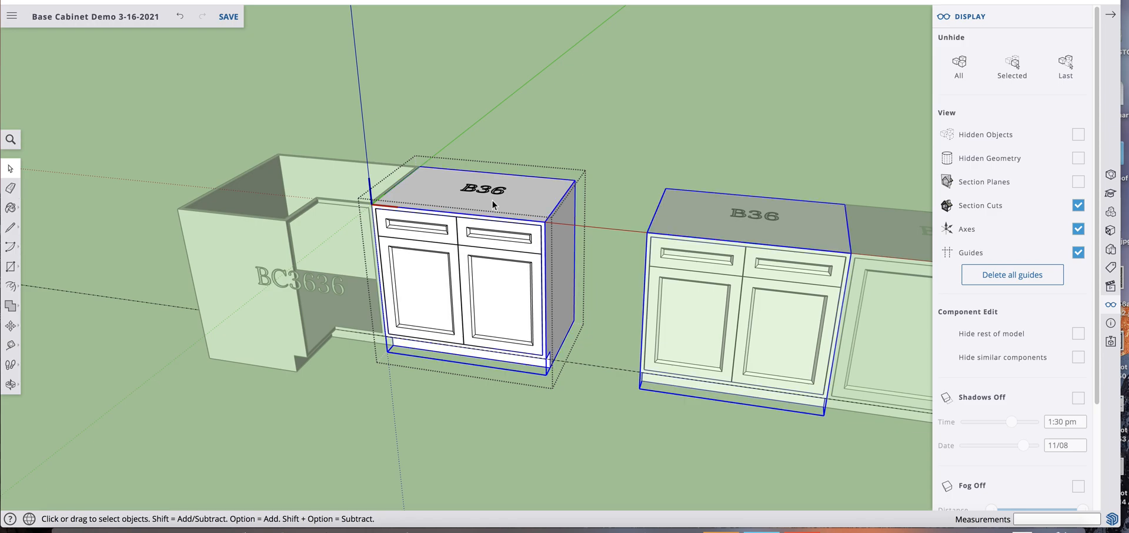
Copy the left door inside the B36 cabinet beside the corner cabinet and paste it in place outside that component
left_click(484, 230)
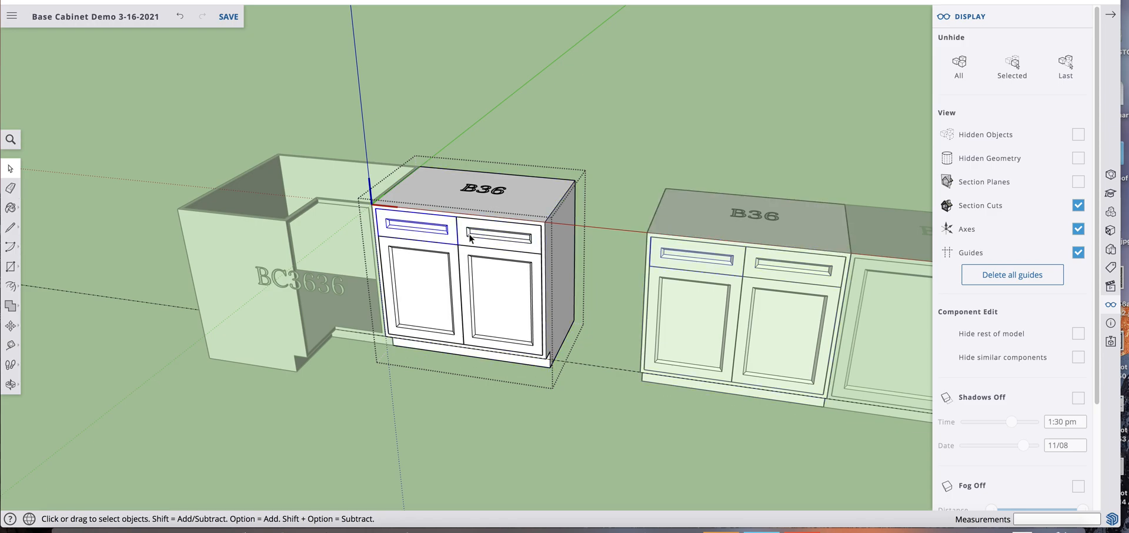
left_click(432, 279)
right_click(423, 269)
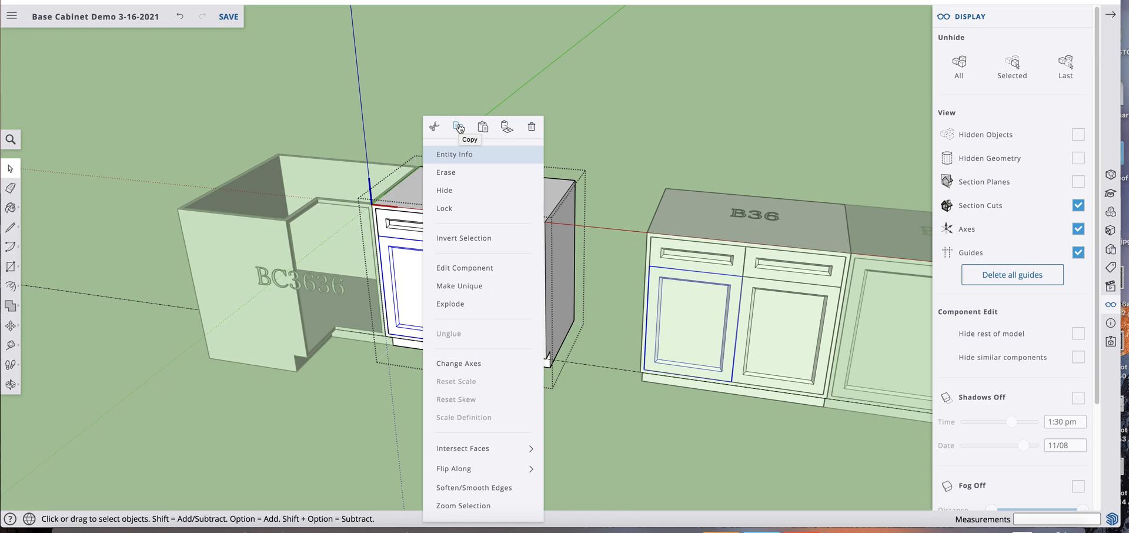
left_click(457, 66)
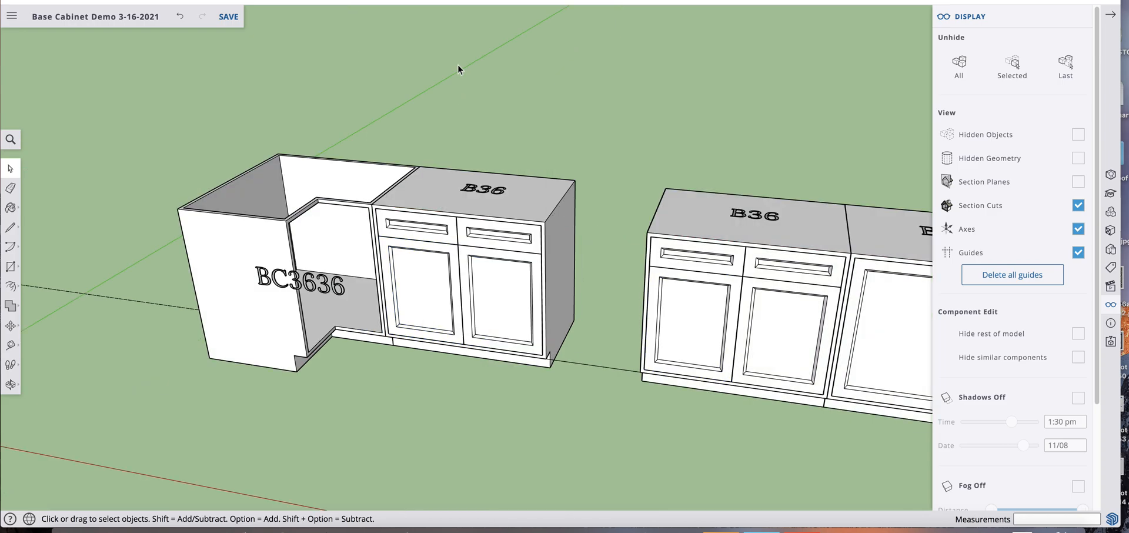
right_click(458, 106)
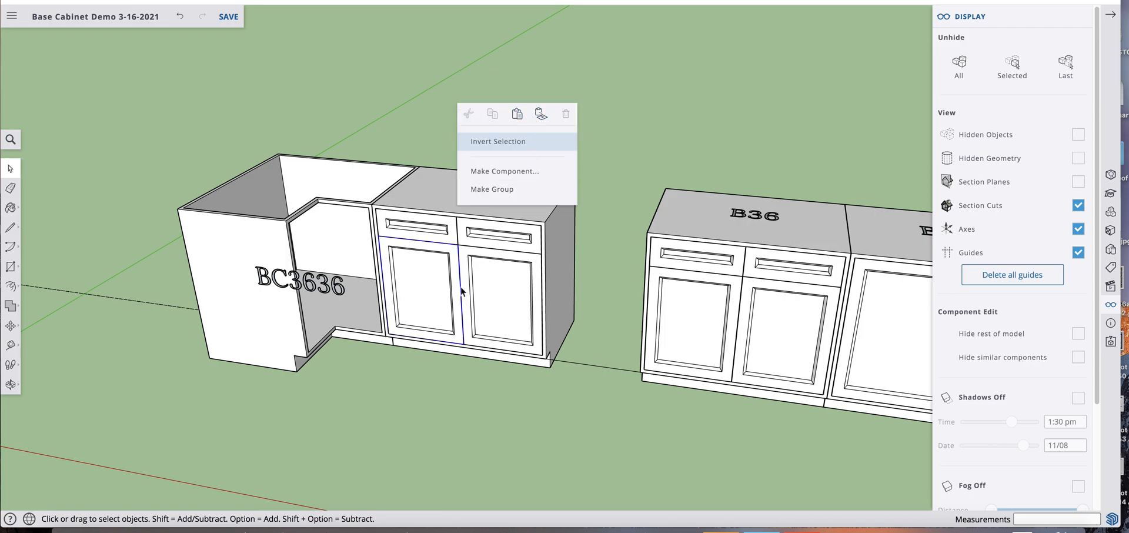
Move the pasted door by its upper corner to the inner corner endpoint of the BC3636 cabinet
key("m")
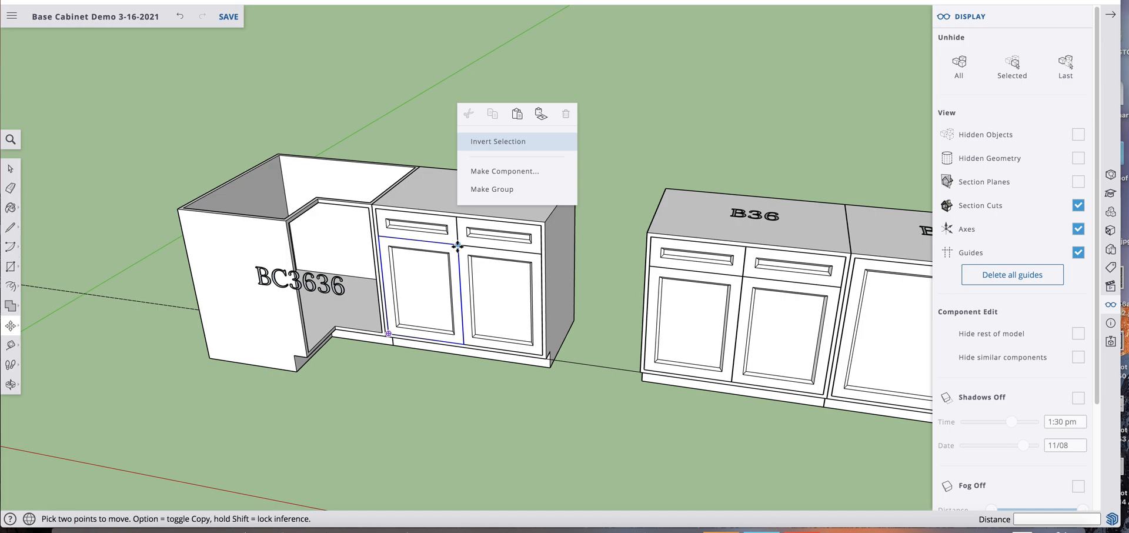
left_click(441, 242)
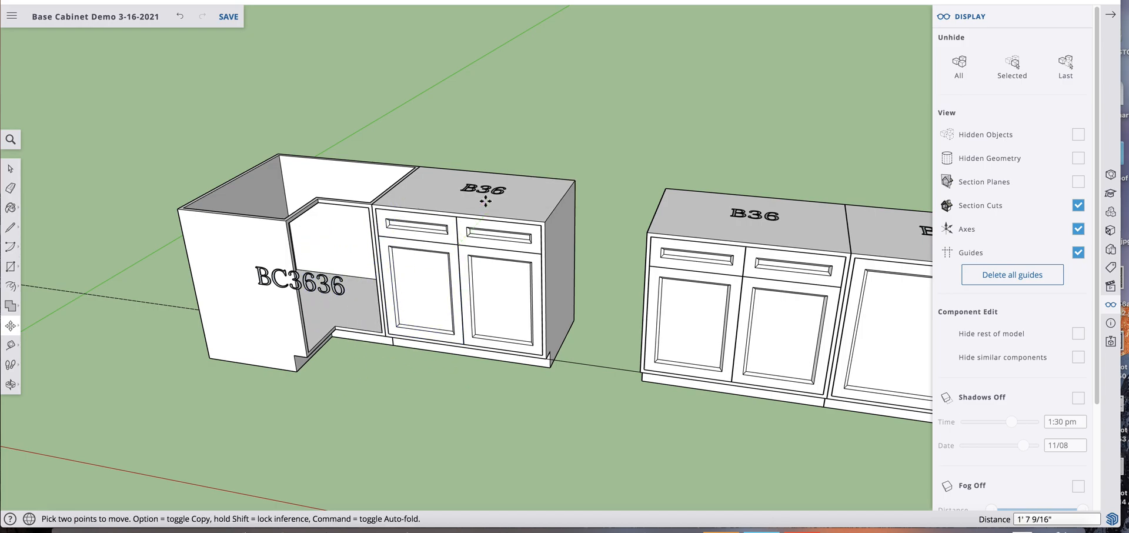
left_click(558, 250)
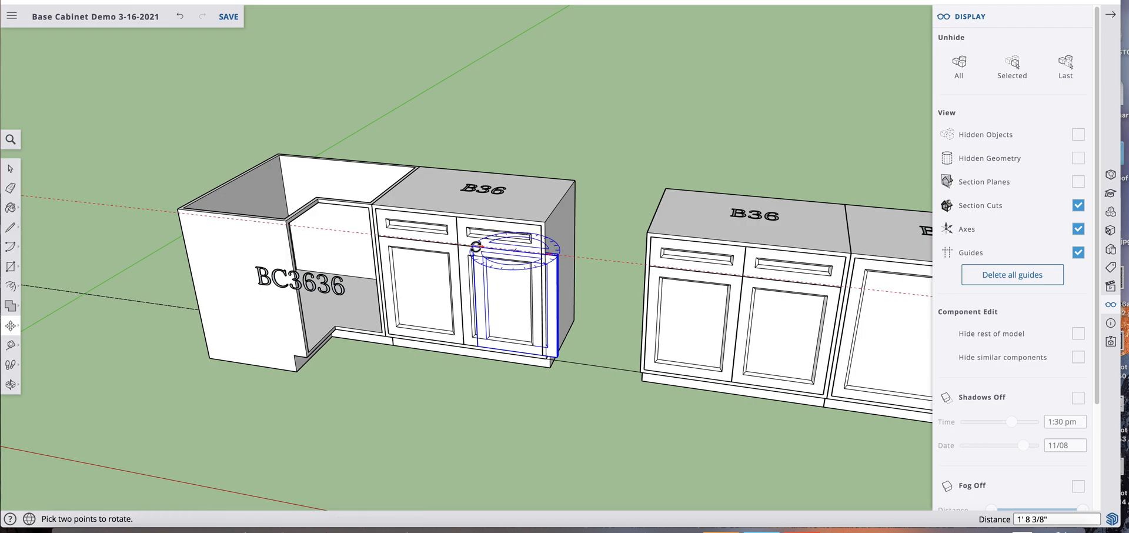
left_click(474, 247)
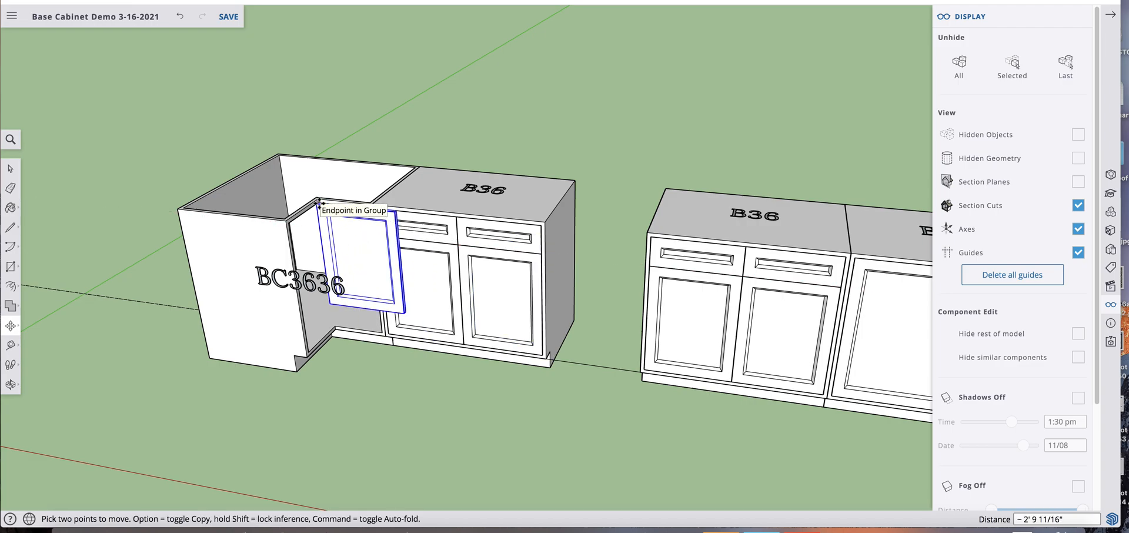
left_click(320, 204)
key("space")
Make the moved door a unique component and check its link to the B36 doors by opening one of them
double_click(361, 250)
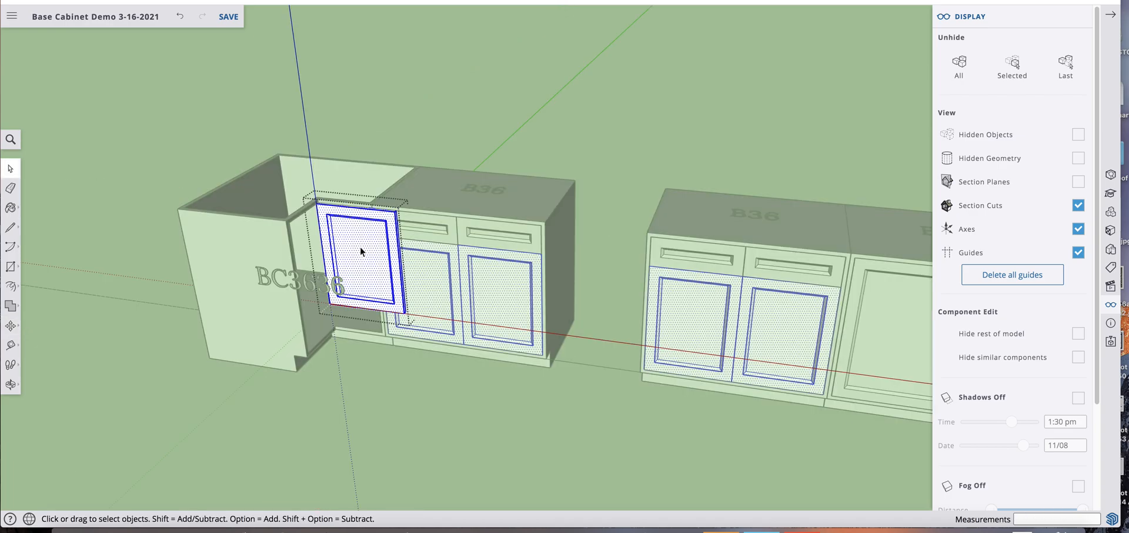
left_click(404, 136)
left_click(369, 235)
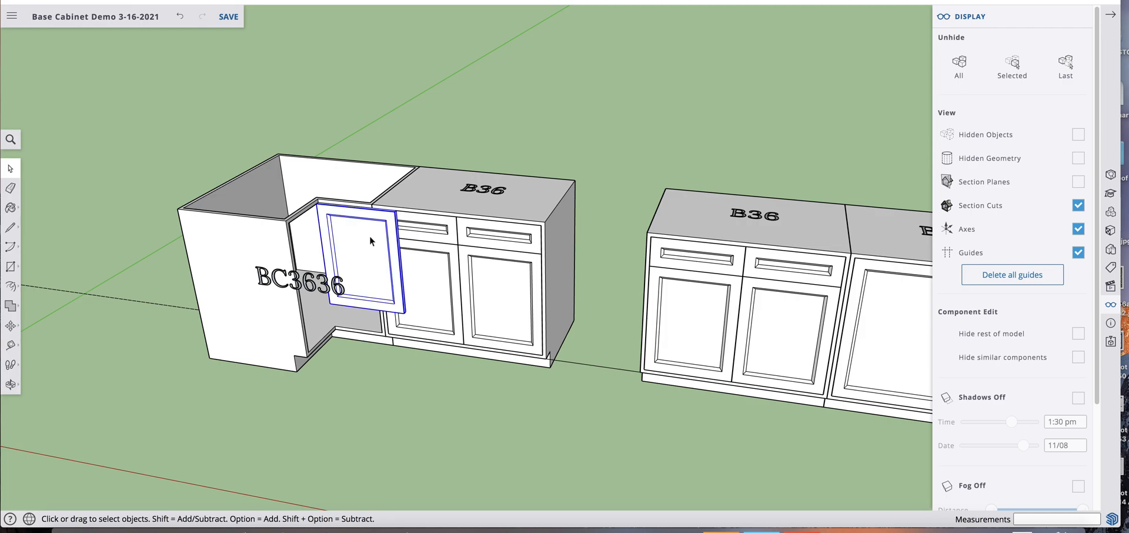
right_click(370, 239)
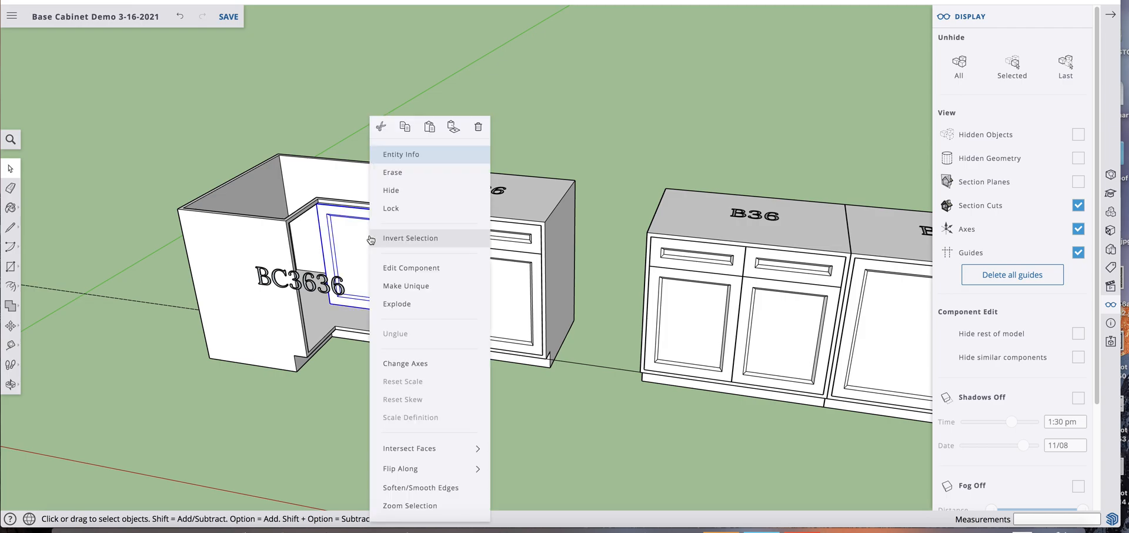
left_click(410, 289)
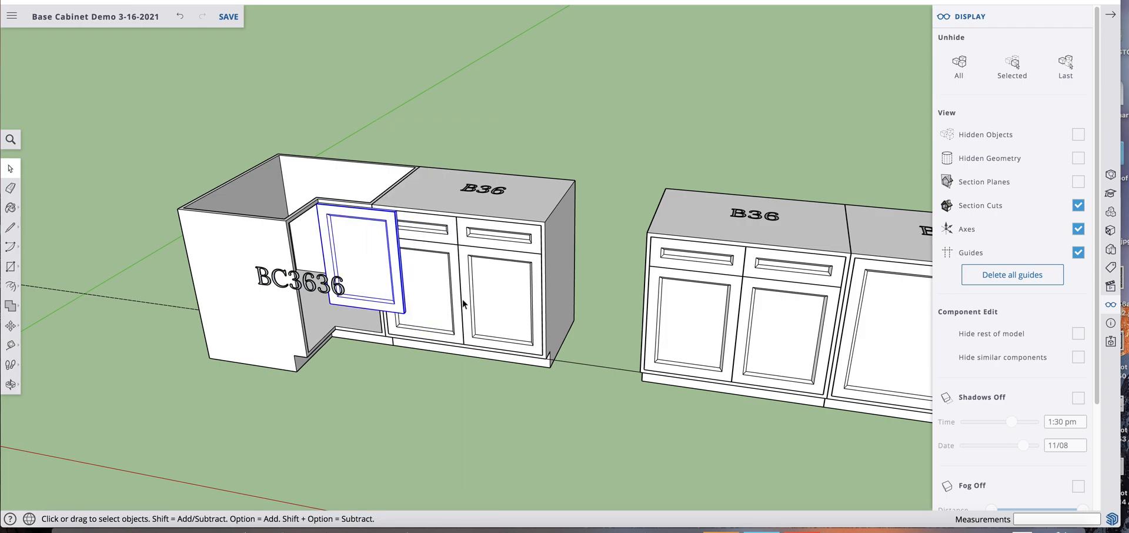
double_click(491, 299)
double_click(490, 299)
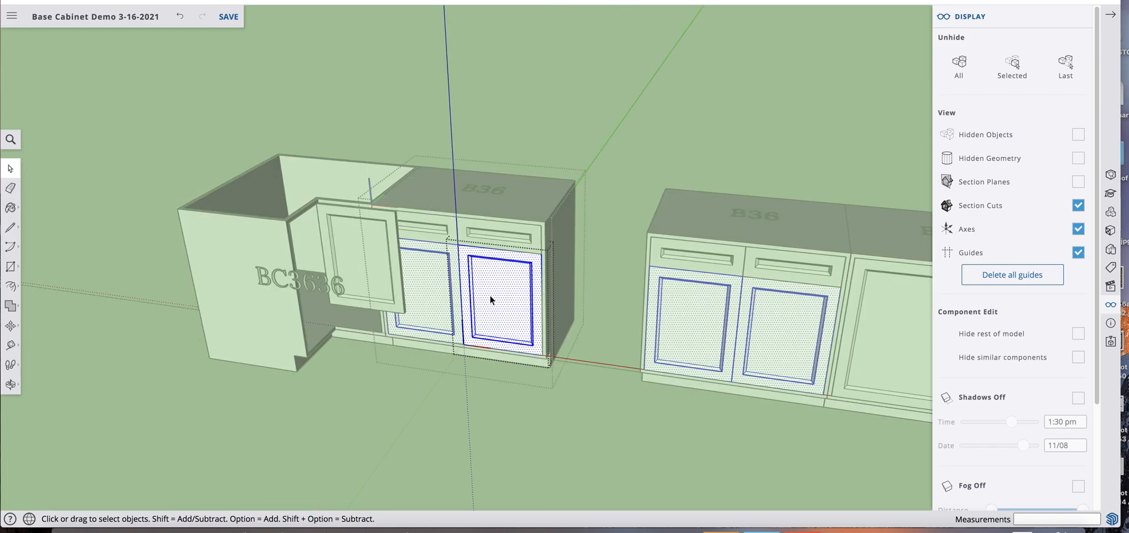
key("Escape")
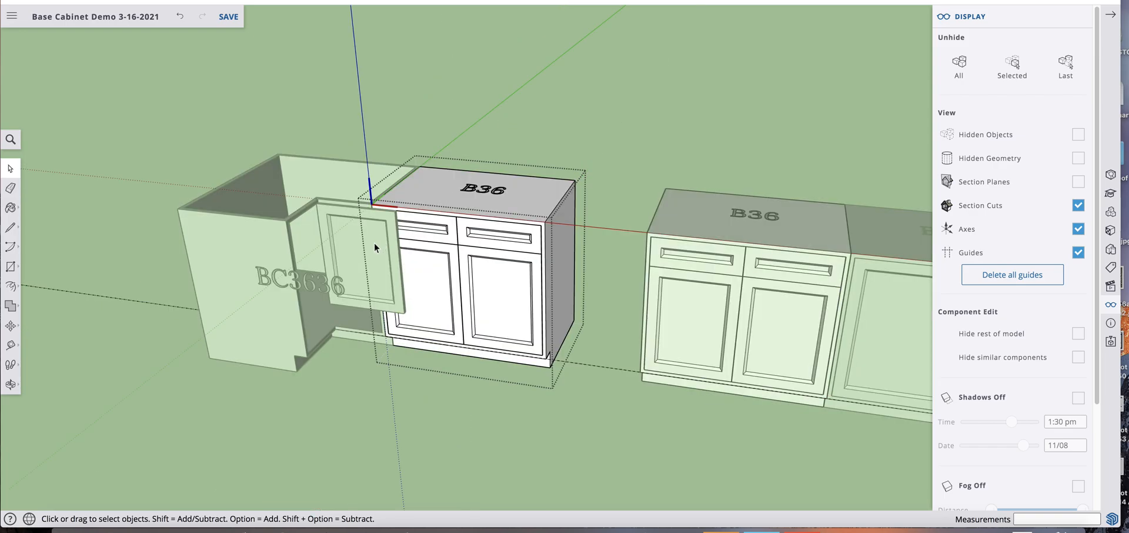
key("Escape")
Rotate a copy of the corner cabinet door 90 degrees about a vertical axis through its top edge
left_click(349, 234)
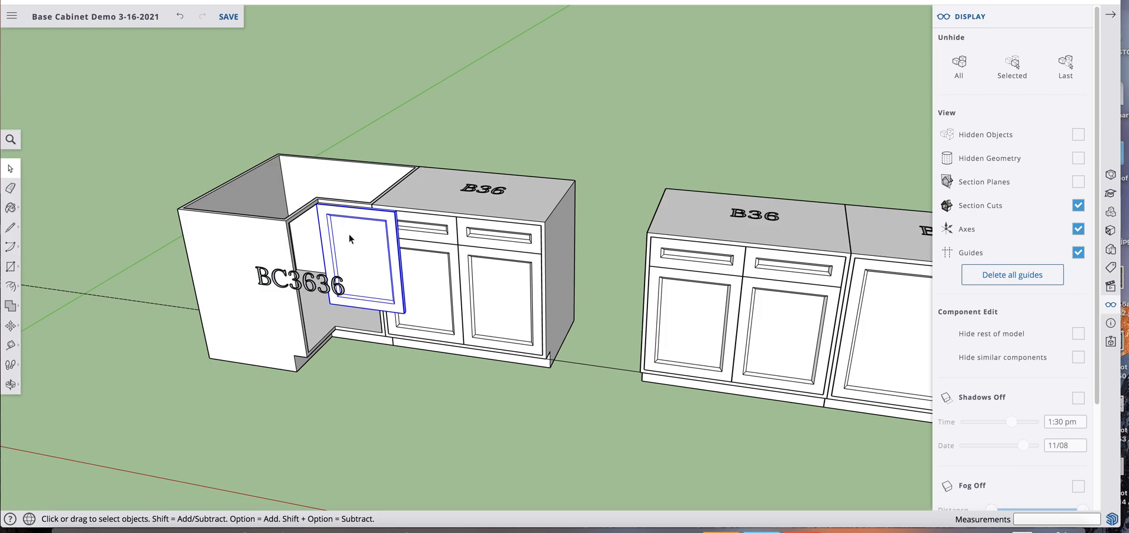
scroll(349, 238, "up", 3)
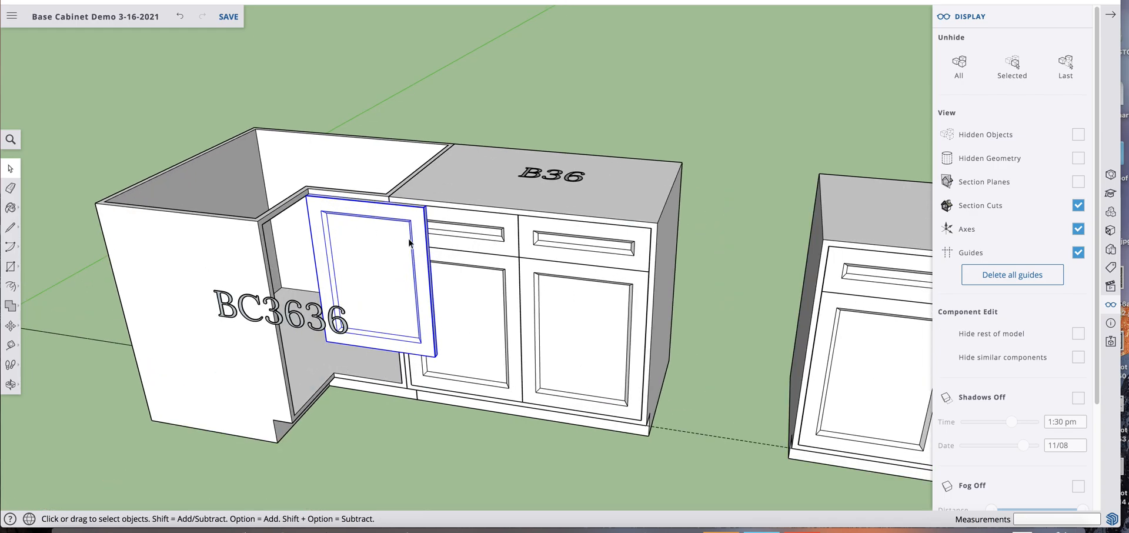
key("q")
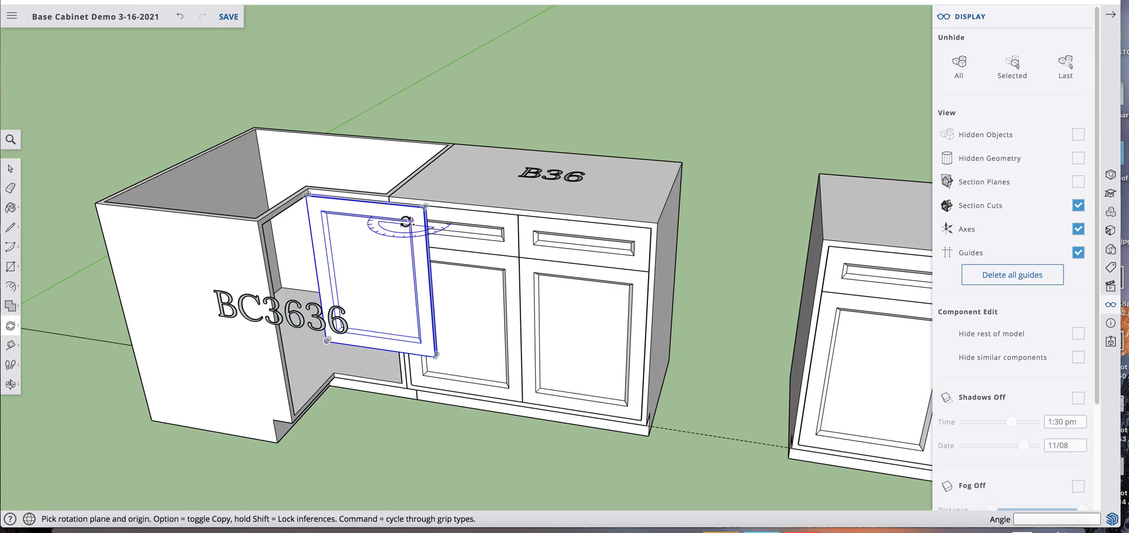
left_click(363, 201)
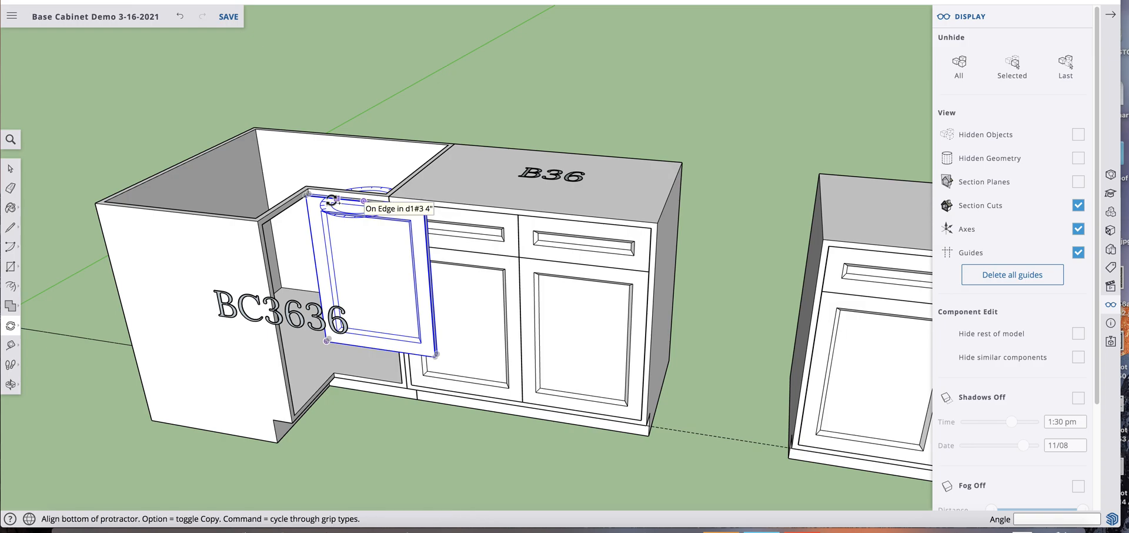
left_click(336, 198)
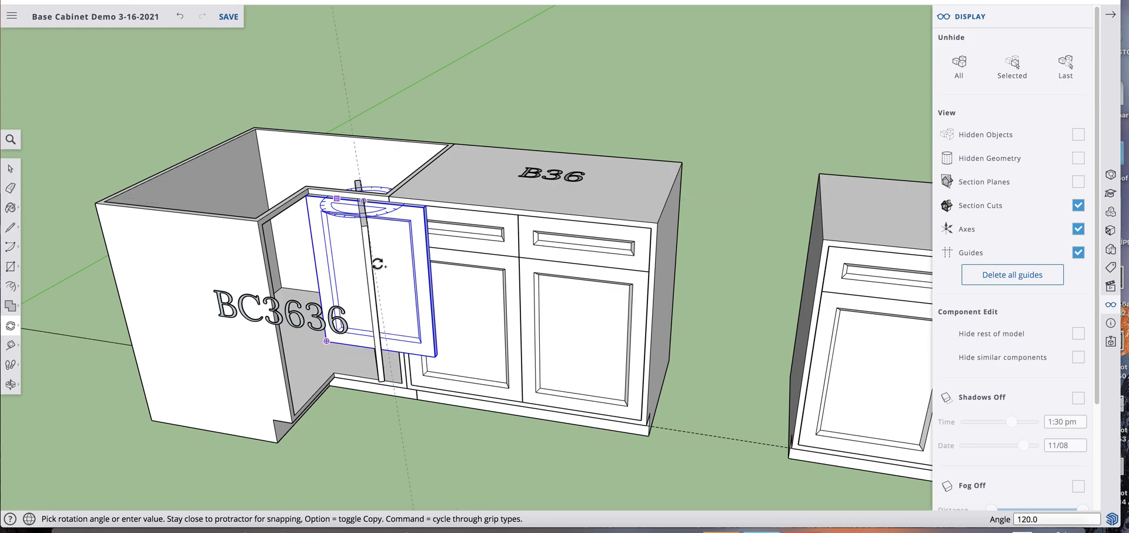
left_click(344, 281)
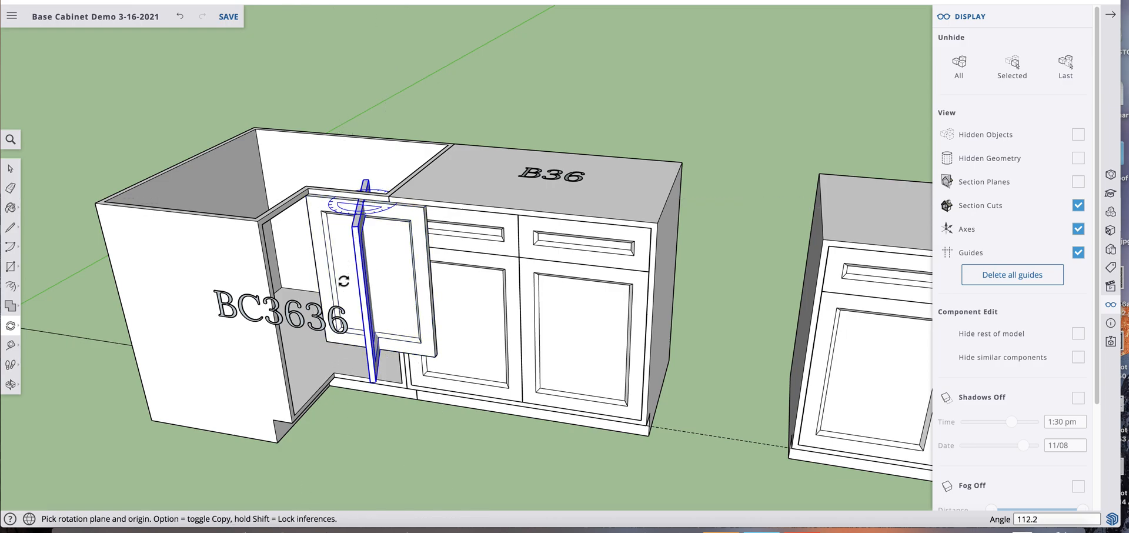
type("90")
key("Return")
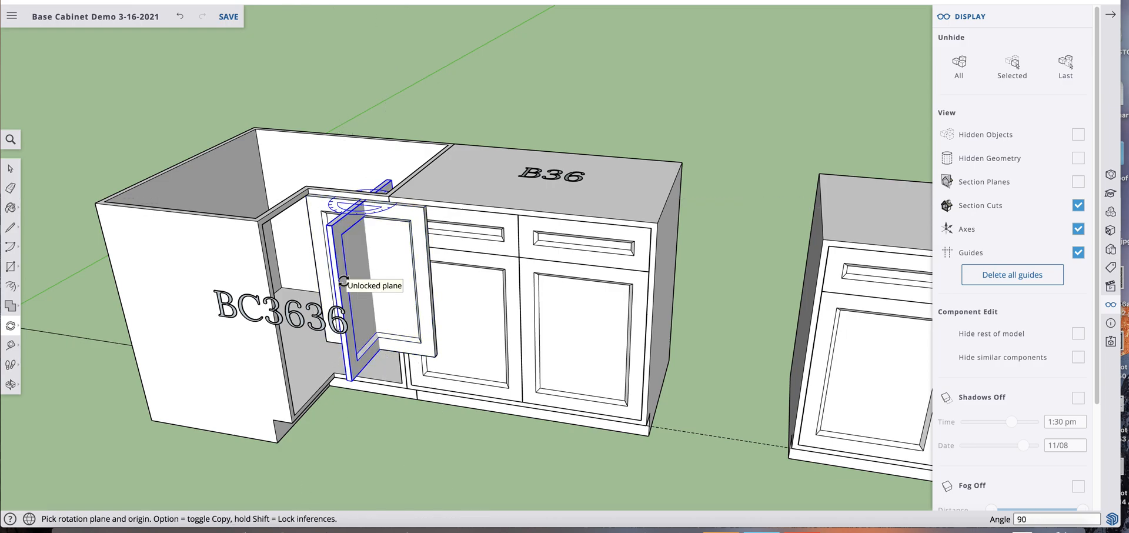
Move the rotated door copy onto the other front opening of the BC3636 corner cabinet
key("m")
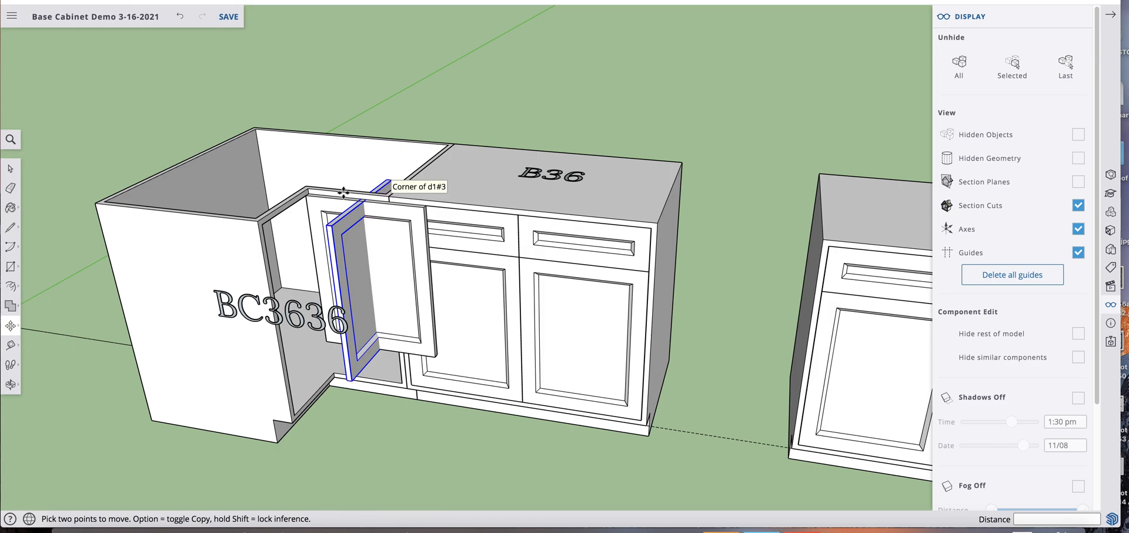
left_click(350, 191)
left_click(296, 202)
key("space")
Move the unrotated door by its upper corner to snap against the inner corner of the BC3636 cabinet
middle_click_drag(344, 295, 374, 273)
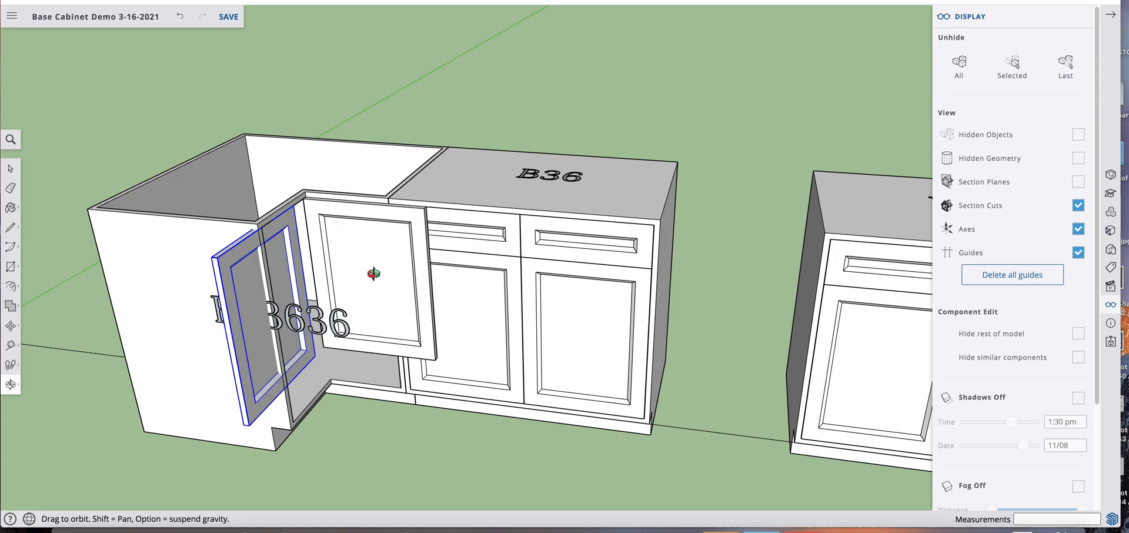
scroll(374, 273, "up", 8)
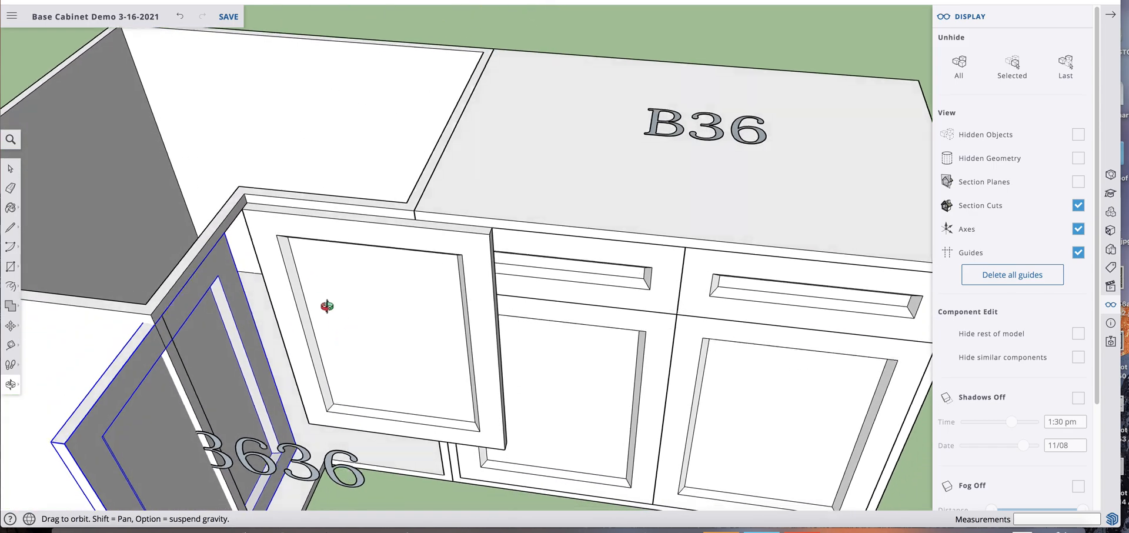
left_click(267, 220)
key("m")
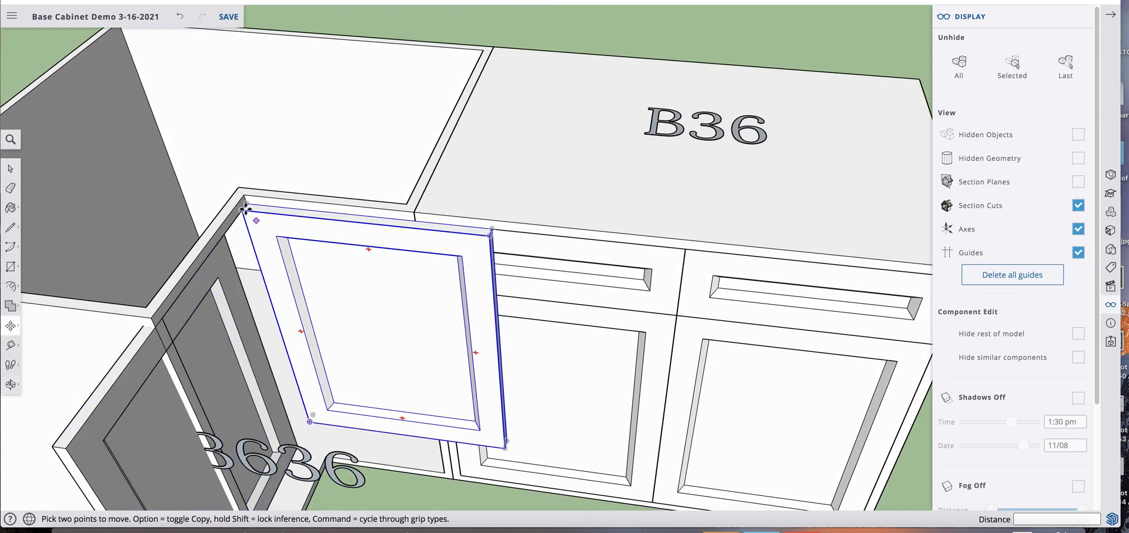
left_click(246, 207)
left_click(246, 205)
scroll(376, 224, "down", 7)
key("space")
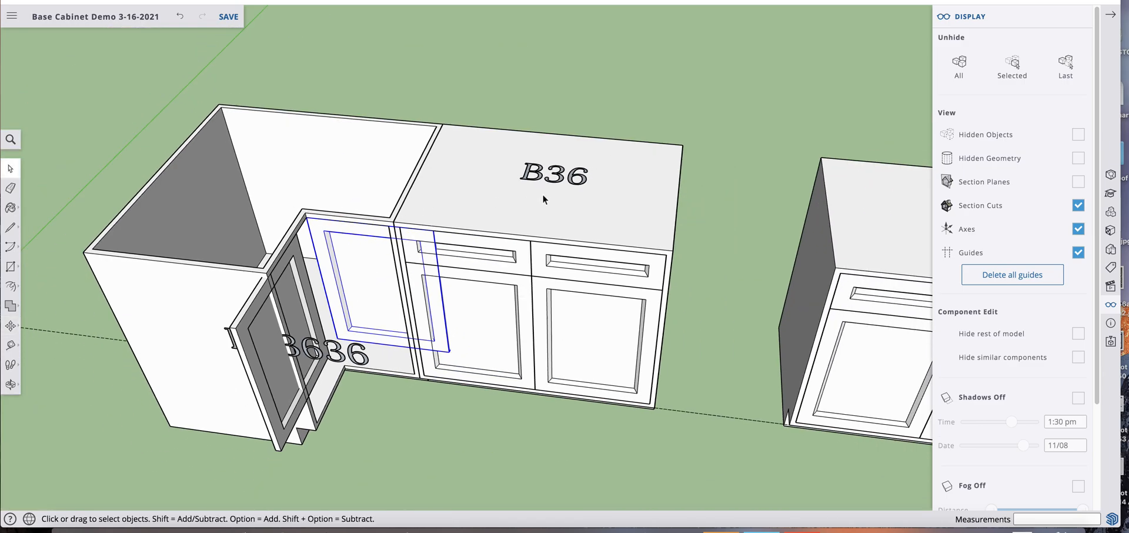
Hide the B36 cabinet adjoining the corner cabinet
left_click(612, 188)
right_click(615, 185)
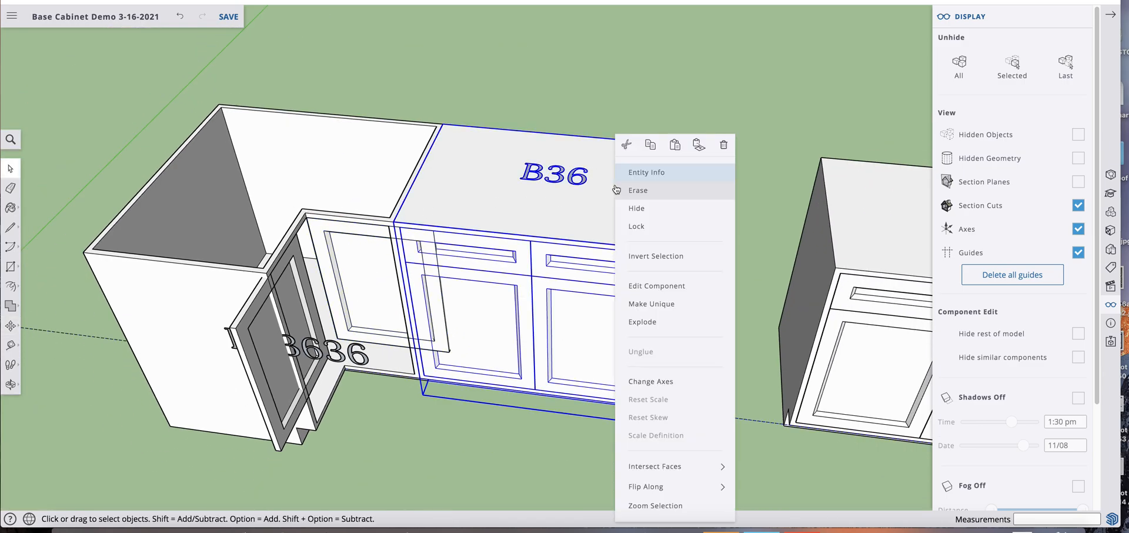
left_click(629, 208)
Narrow the front-facing corner door by moving its right-side geometry 6" inward to the edge of the cabinet opening
middle_click_drag(528, 279, 444, 244)
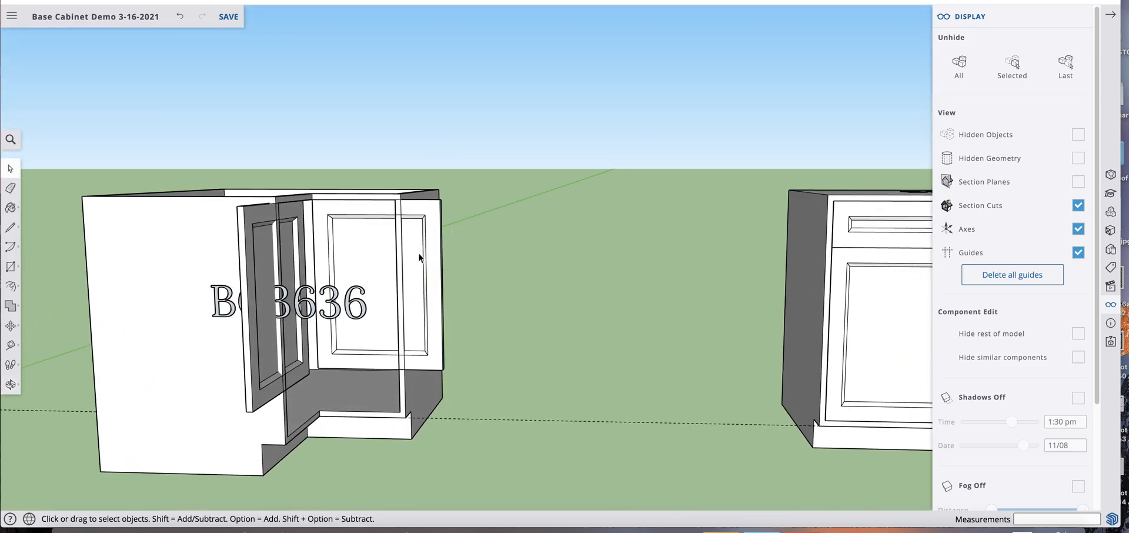
double_click(418, 252)
left_click(481, 238)
double_click(414, 234)
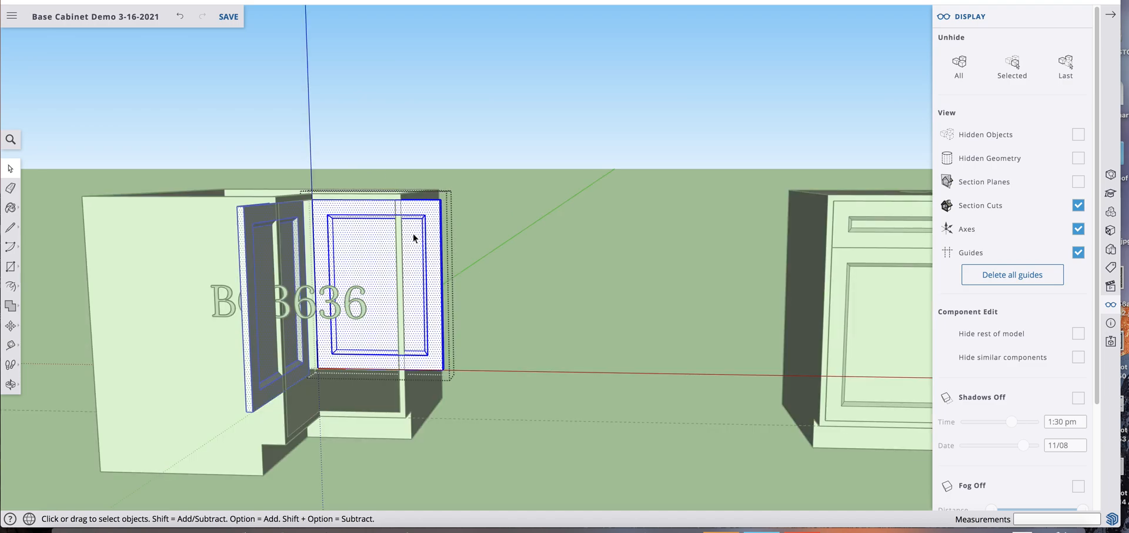
left_click_drag(372, 143, 522, 446)
key("m")
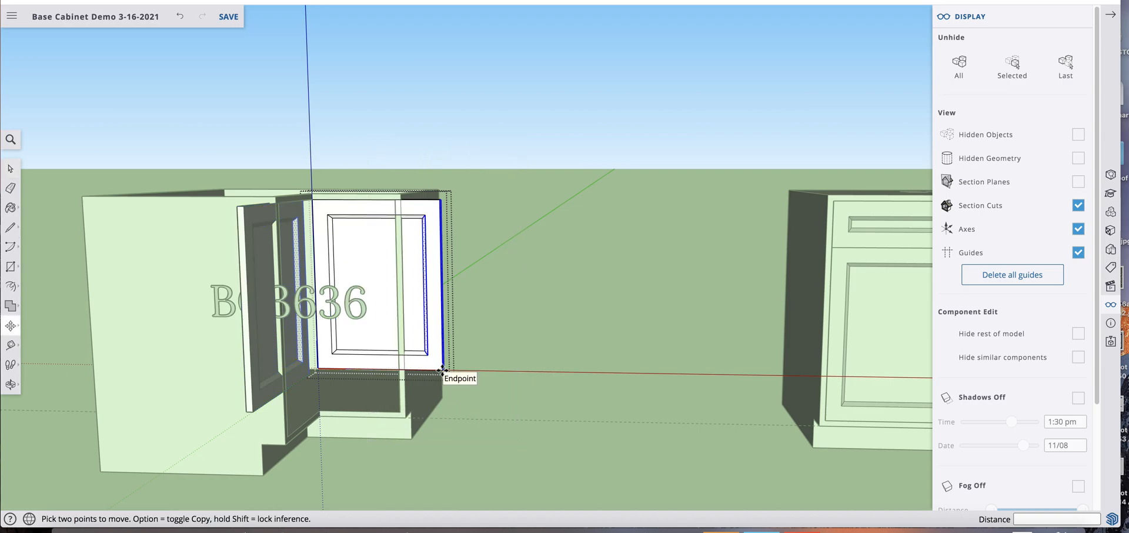
left_click(442, 370)
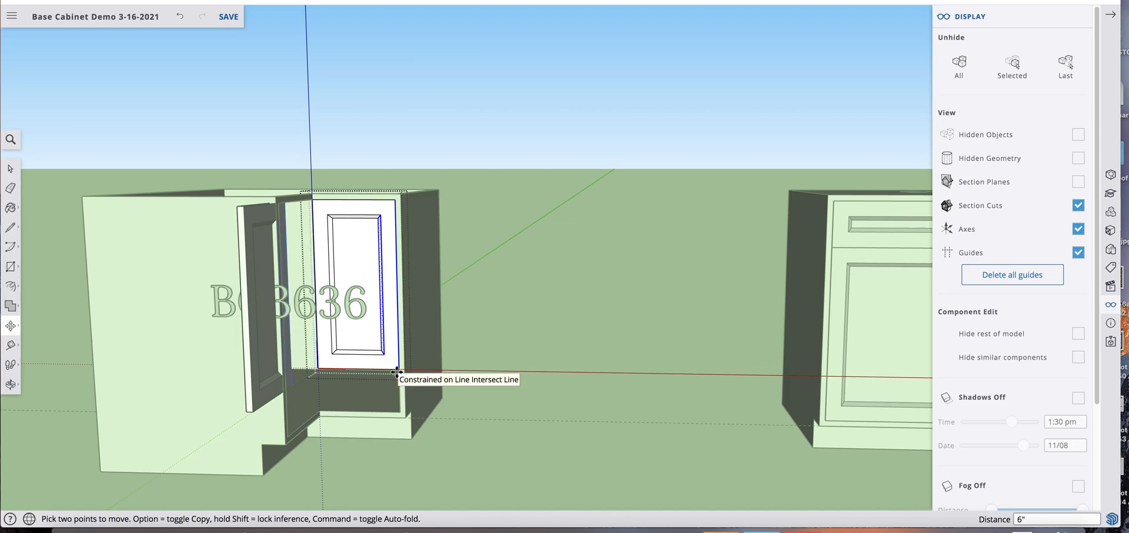
left_click(397, 371)
key("space")
left_click(474, 242)
Hide the rotated door on the other opening of the corner cabinet
left_click(247, 228)
right_click(247, 228)
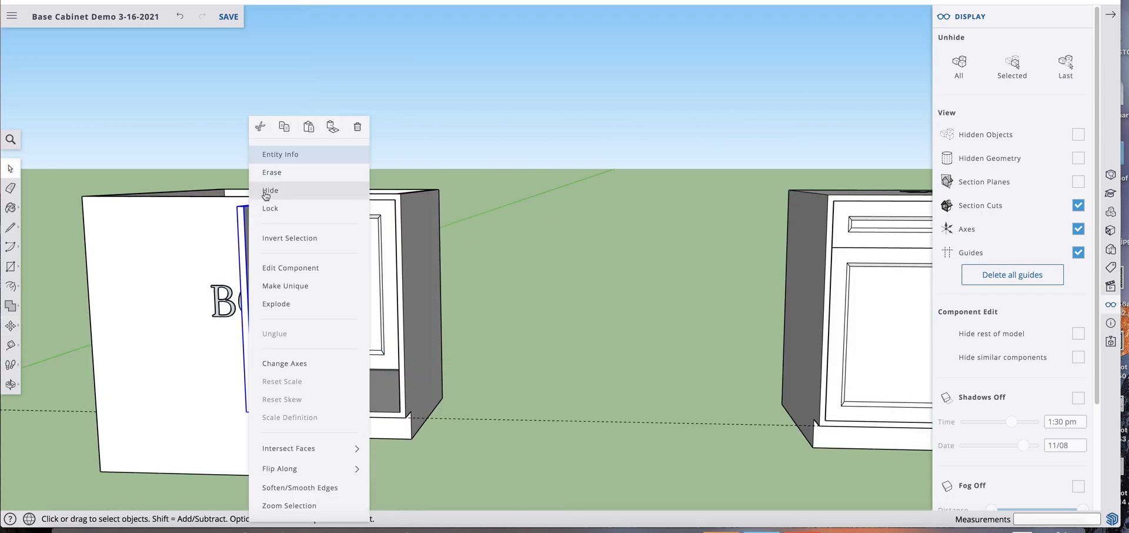
left_click(266, 195)
Lengthen the front-facing corner door by moving its bottom geometry 6" down to the lower edge of the cabinet opening
scroll(390, 334, "up", 3)
double_click(392, 340)
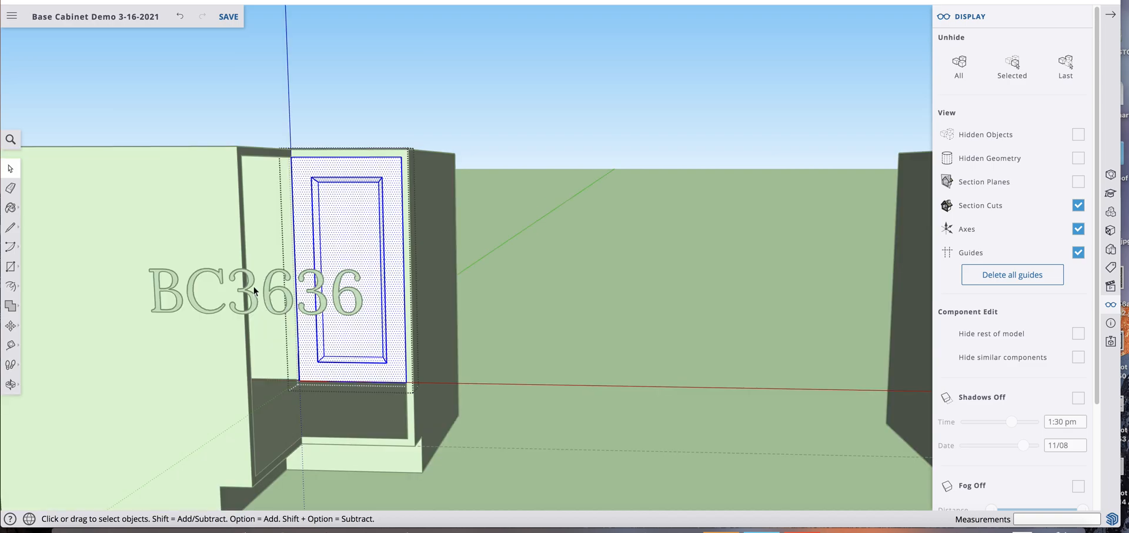
left_click_drag(253, 284, 471, 439)
left_click_drag(263, 249, 496, 429)
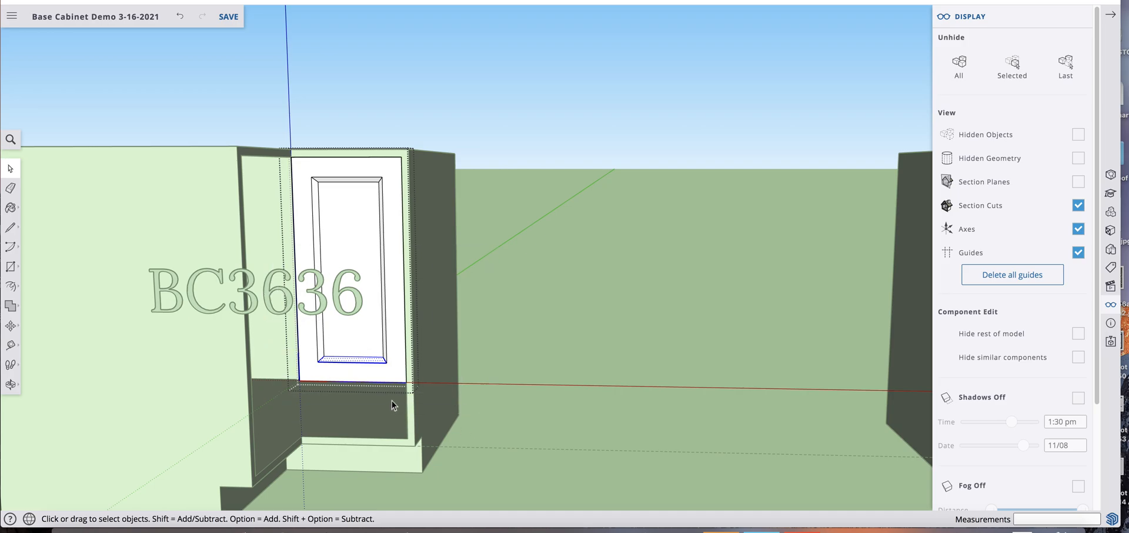
key("m")
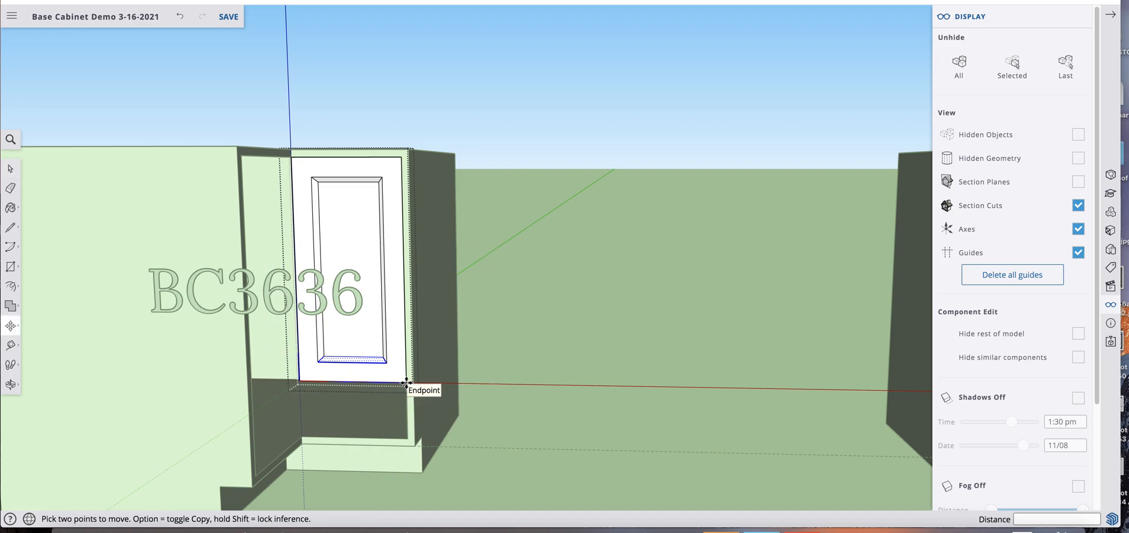
left_click(407, 382)
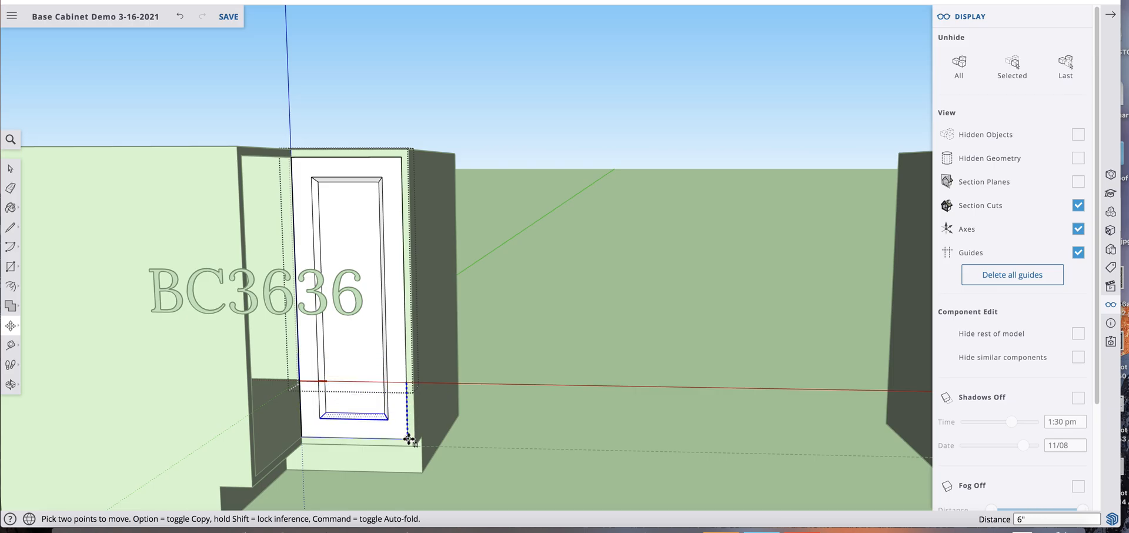
left_click(409, 440)
key("space")
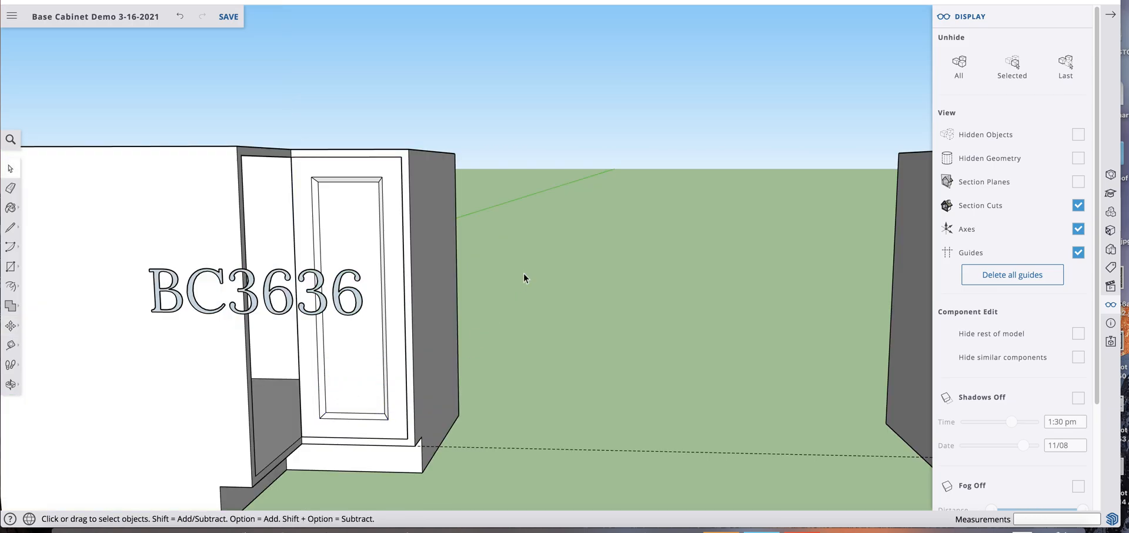
Unhide all objects and move the rotated door by its upper corner into the other opening of the BC3636 cabinet
middle_click_drag(526, 284, 338, 226)
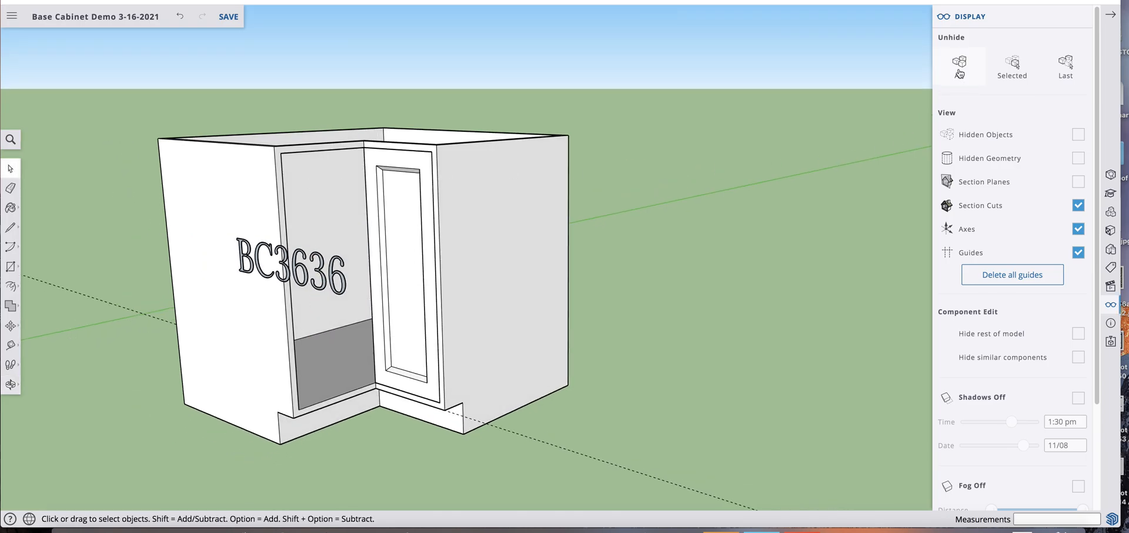
left_click(959, 64)
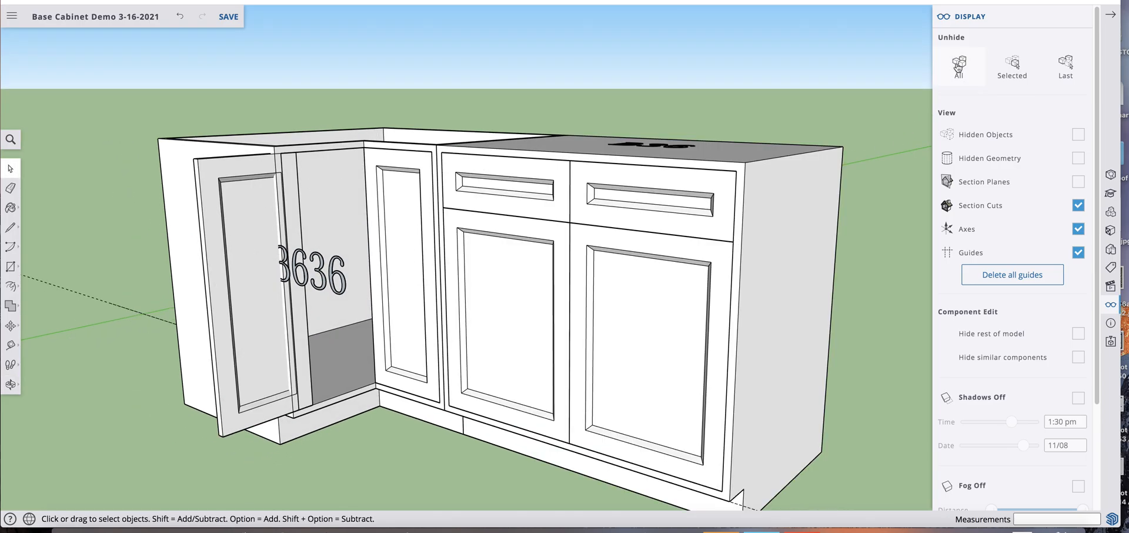
triple_click(259, 197)
left_click(292, 75)
left_click(234, 206)
key("m")
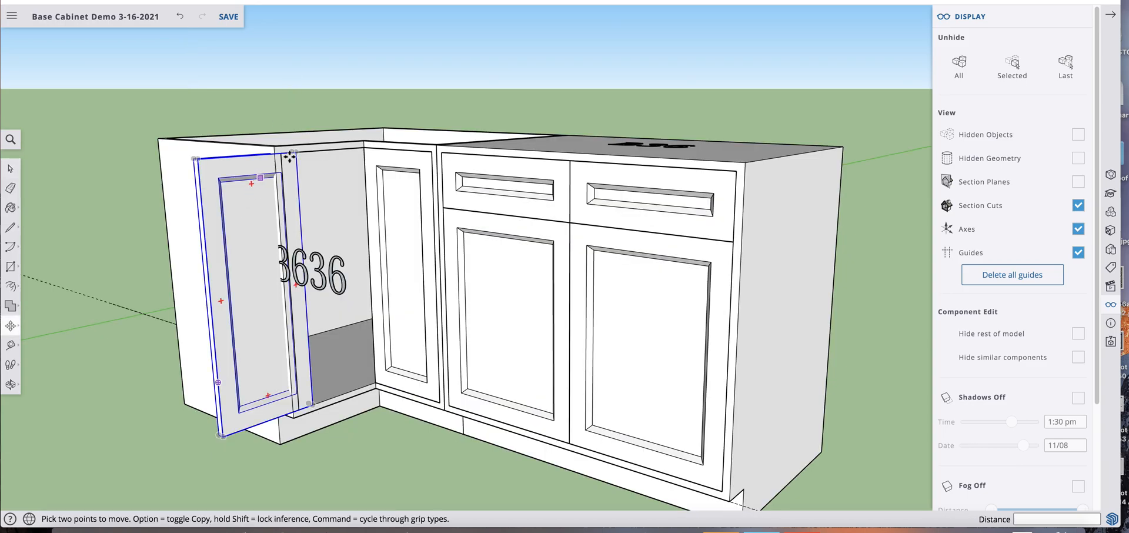
left_click(325, 148)
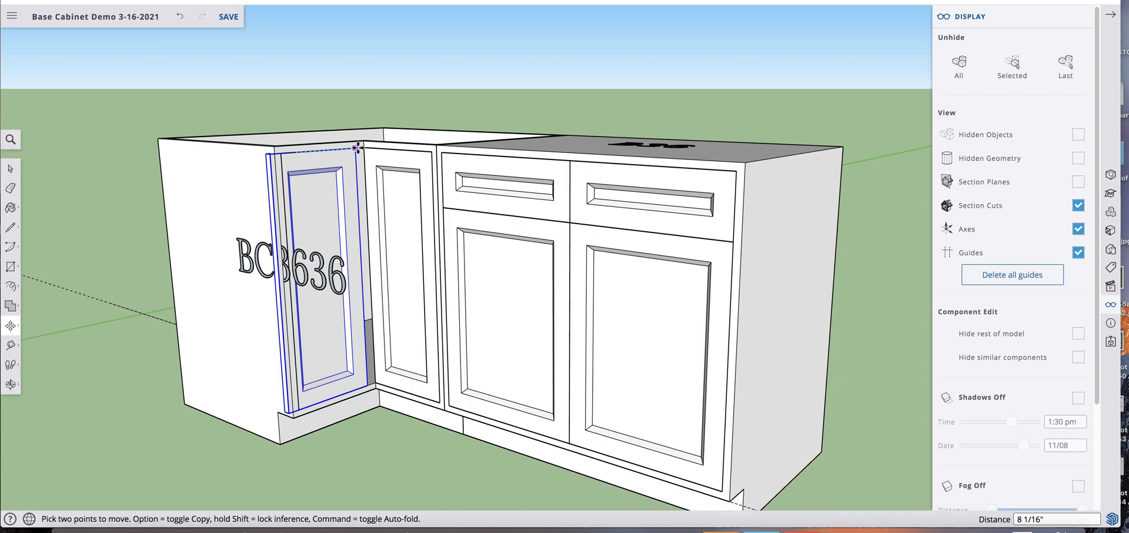
left_click(362, 148)
key("space")
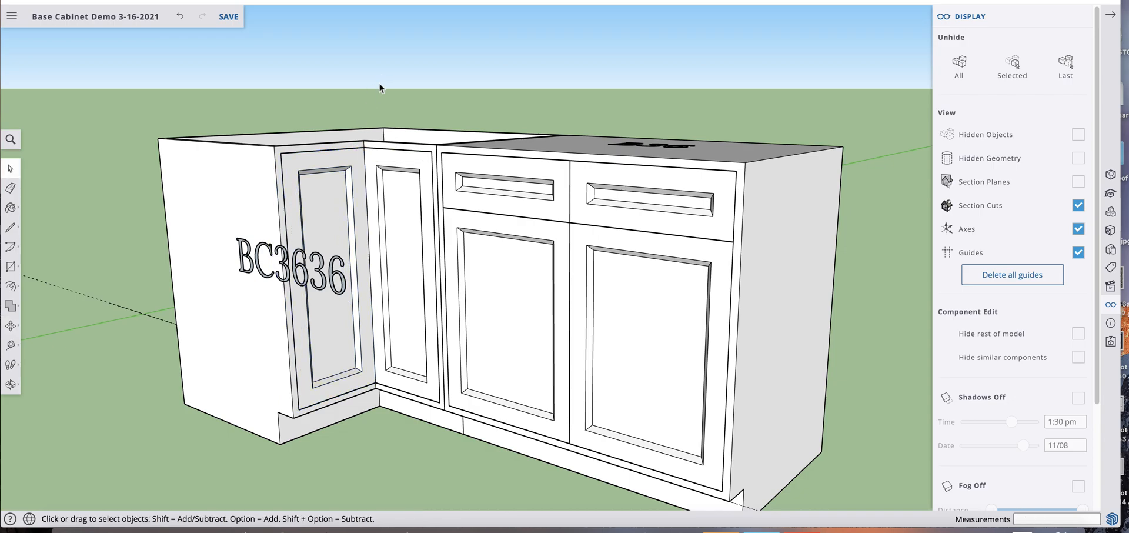
Copy the B36 cabinet adjoining BF42 along the red axis to the free space beyond the BC3636 corner cabinet
middle_click_drag(388, 338, 334, 373)
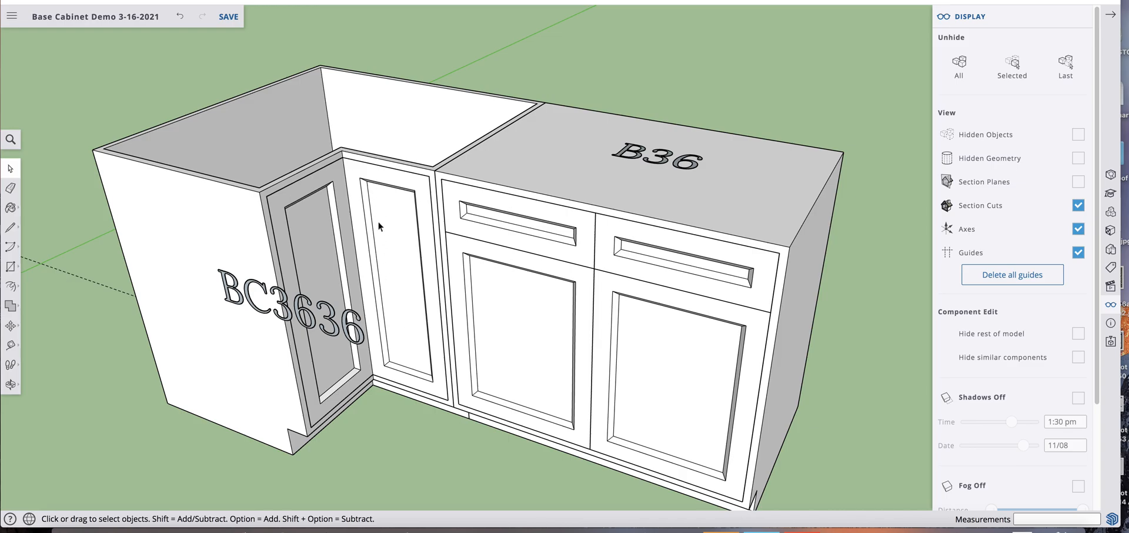
scroll(351, 223, "down", 4)
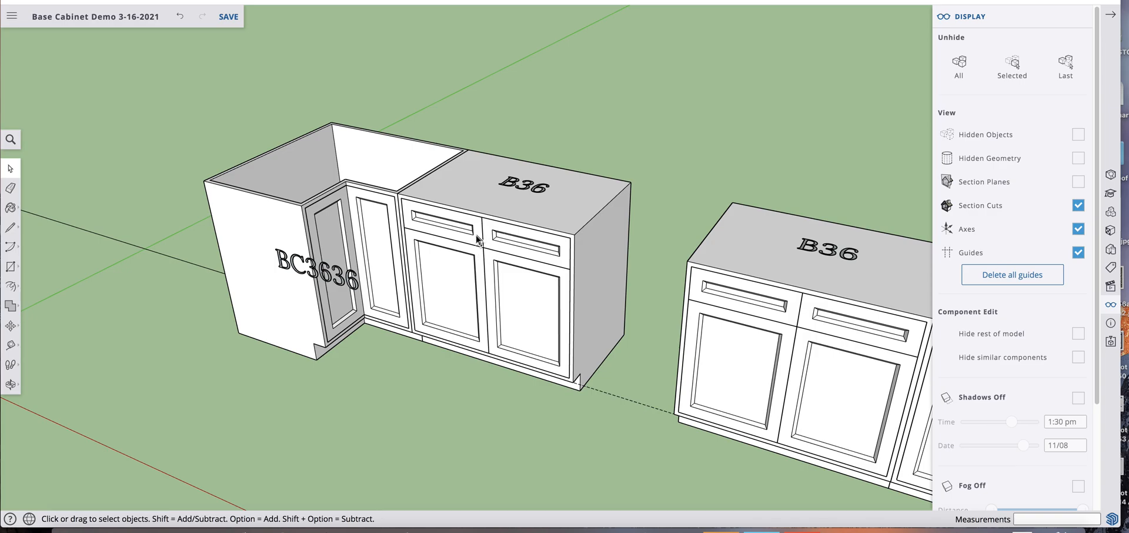
scroll(330, 238, "down", 4)
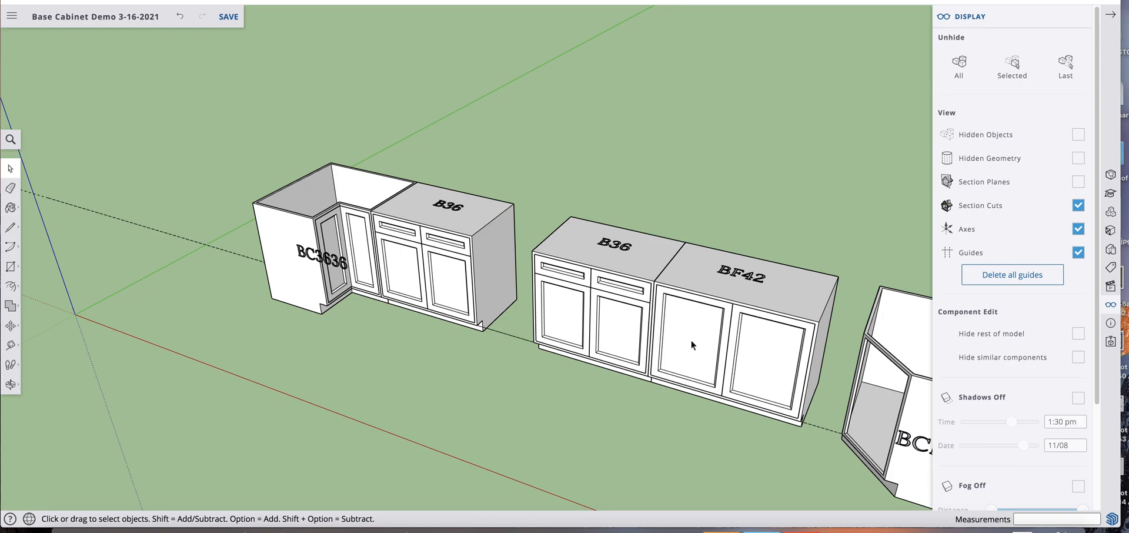
scroll(685, 329, "down", 1)
middle_click_drag(658, 377, 620, 302)
scroll(541, 302, "down", 6)
scroll(541, 302, "down", 2)
key("space")
left_click(604, 269)
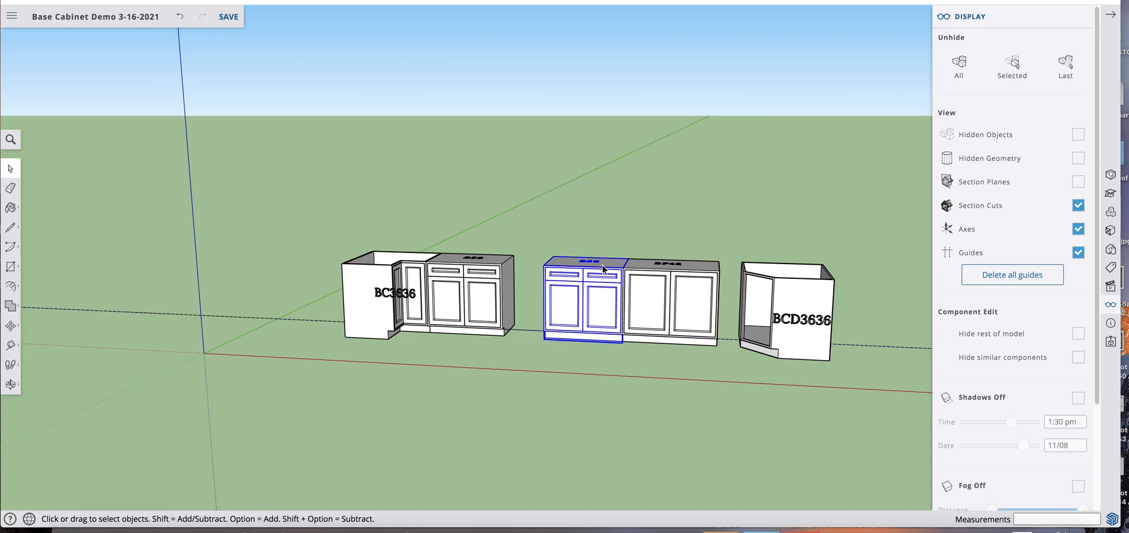
key("m")
key("alt")
left_click(603, 266)
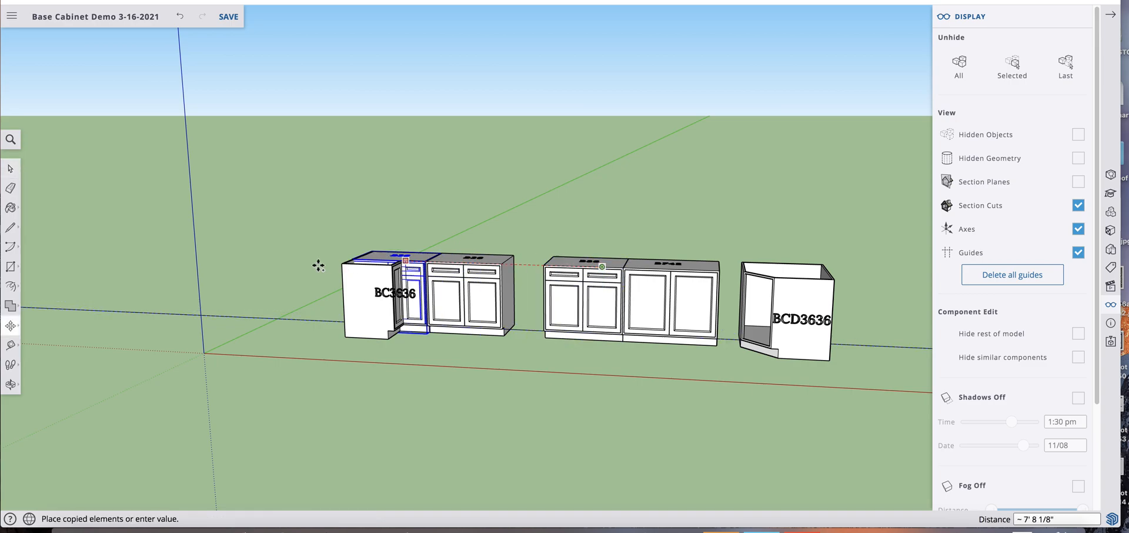
left_click(270, 258)
Explode the copied B36 cabinet component into its separate parts
key("o")
left_click_drag(341, 302, 544, 305, "shift")
left_click_drag(447, 320, 443, 389)
scroll(423, 247, "up", 5)
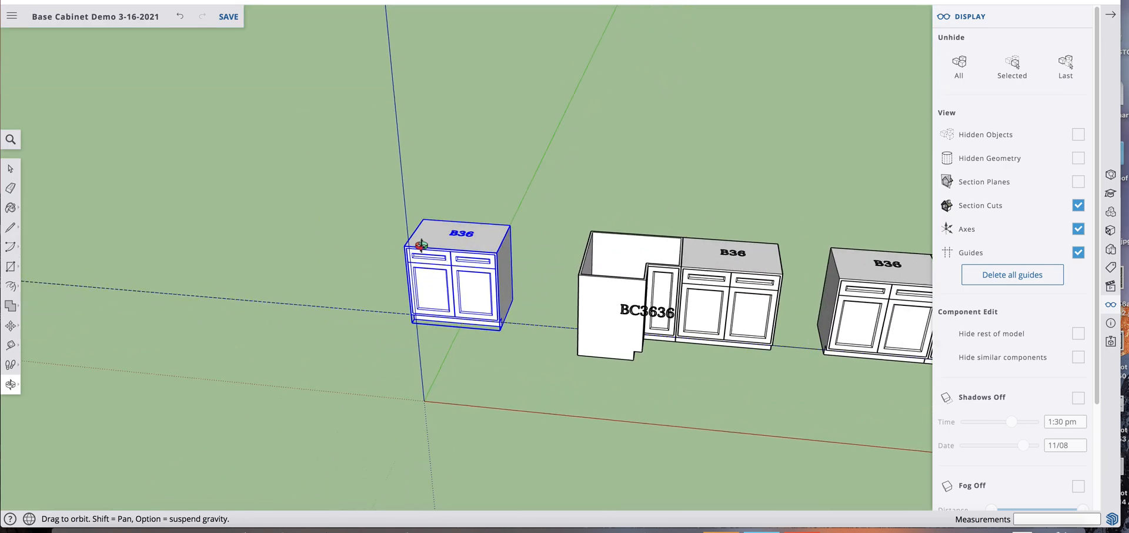
key("space")
right_click(492, 235)
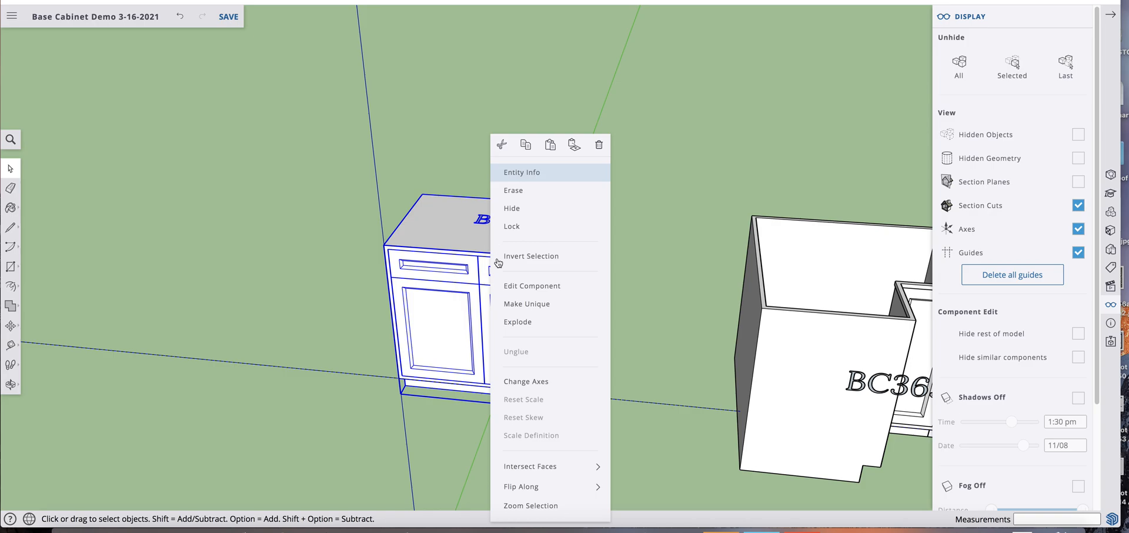
left_click(513, 322)
left_click(620, 180)
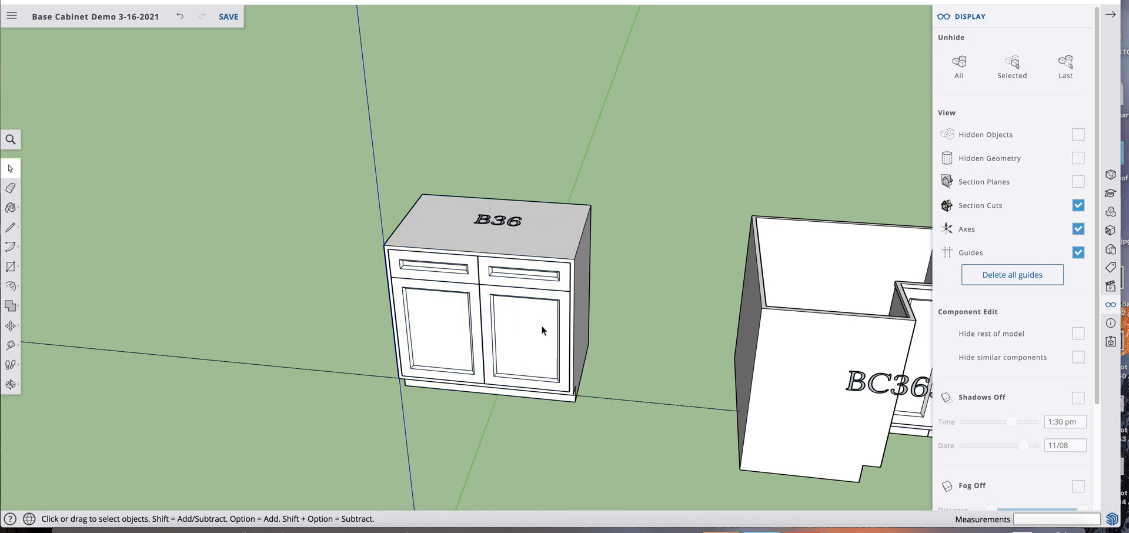
Delete the right drawer front and both doors from the exploded B36 copy, keeping the left drawer front
left_click(555, 237)
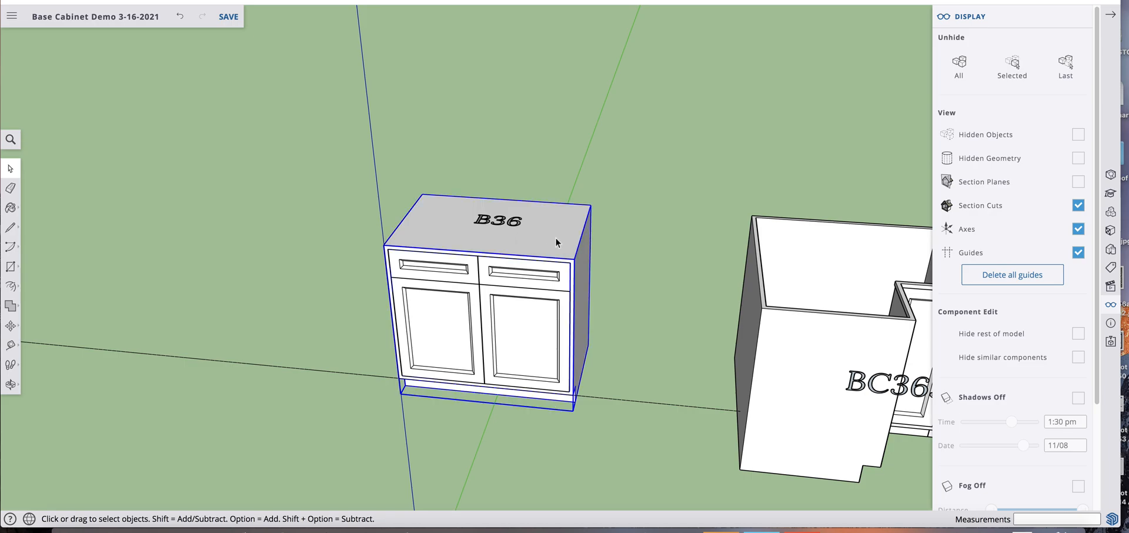
left_click(509, 281)
key("Delete")
left_click(509, 294)
key("Delete")
left_click(464, 317)
key("Delete")
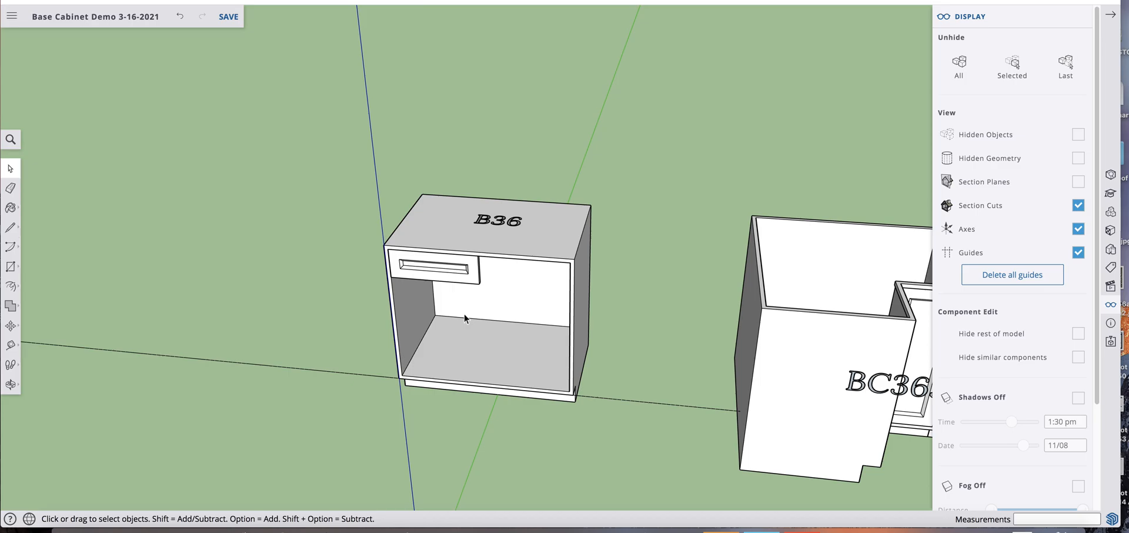
Open the remaining drawer front for editing to check whether it is linked to the other cabinets' drawer fronts
scroll(450, 272, "down", 5)
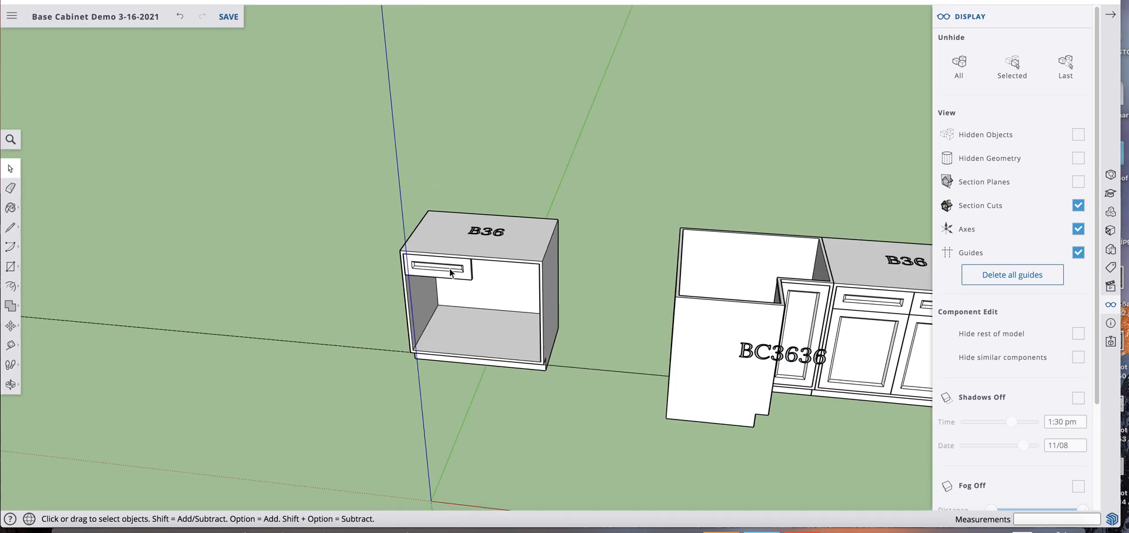
double_click(449, 272)
left_click(451, 271)
scroll(451, 272, "down", 2)
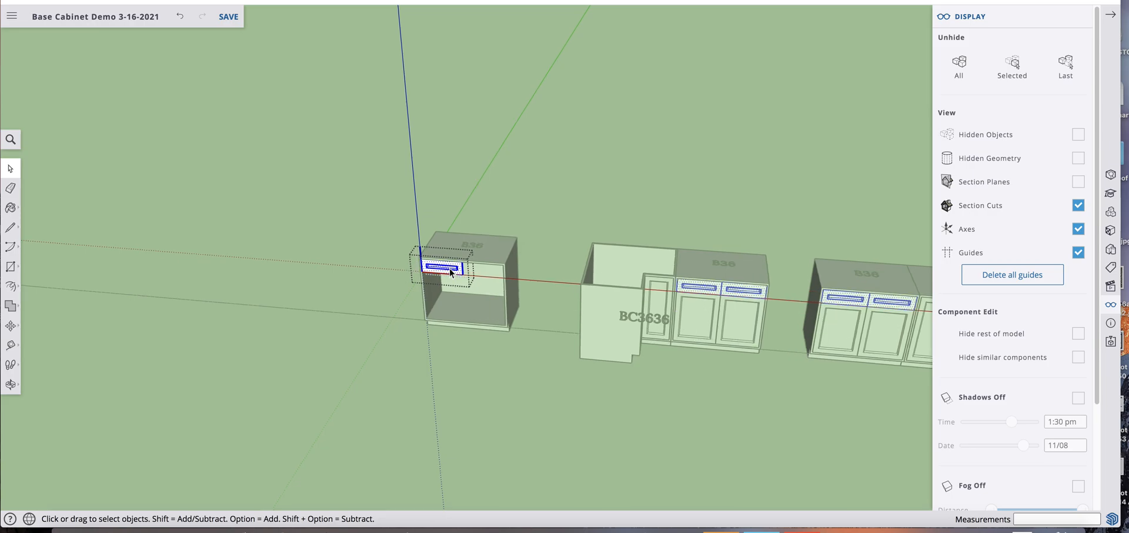
scroll(450, 269, "up", 3)
left_click(413, 173)
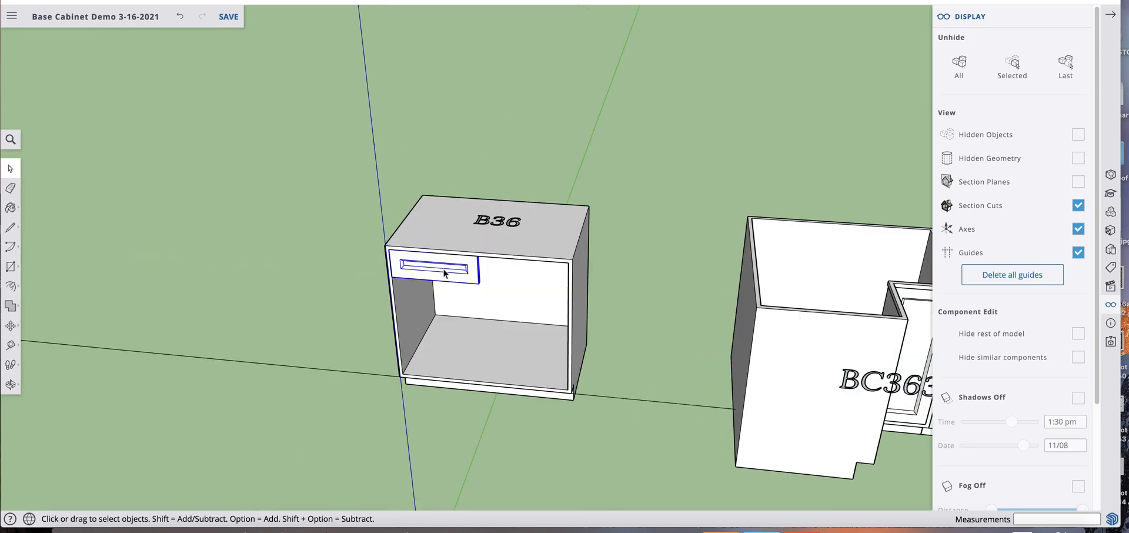
Make the copied cabinet's drawer front unique and check the link by opening a drawer front on the neighbouring B36
right_click(446, 271)
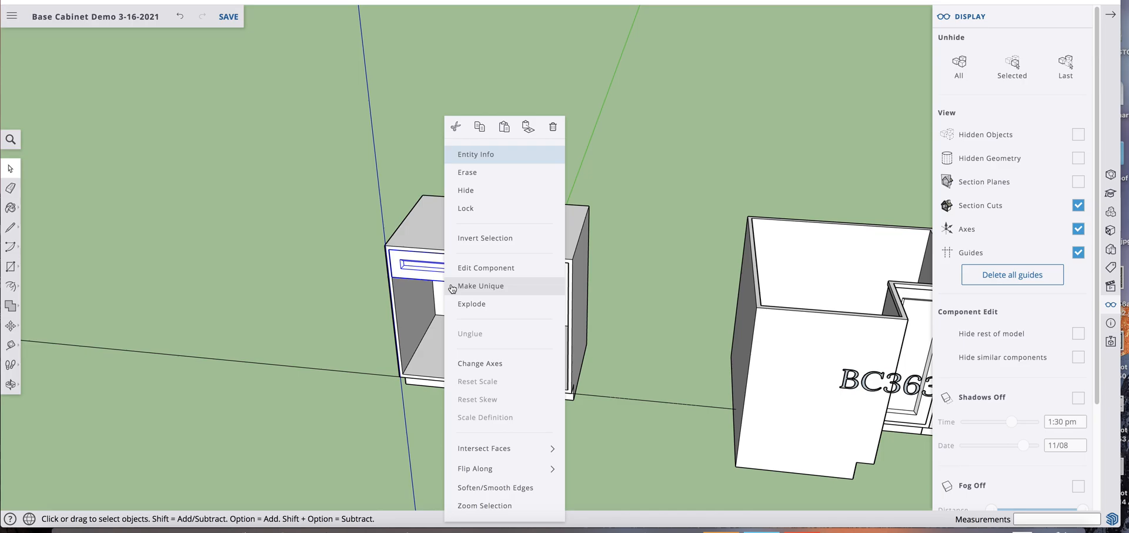
left_click(452, 286)
scroll(450, 285, "down", 5)
left_click(683, 294)
double_click(684, 294)
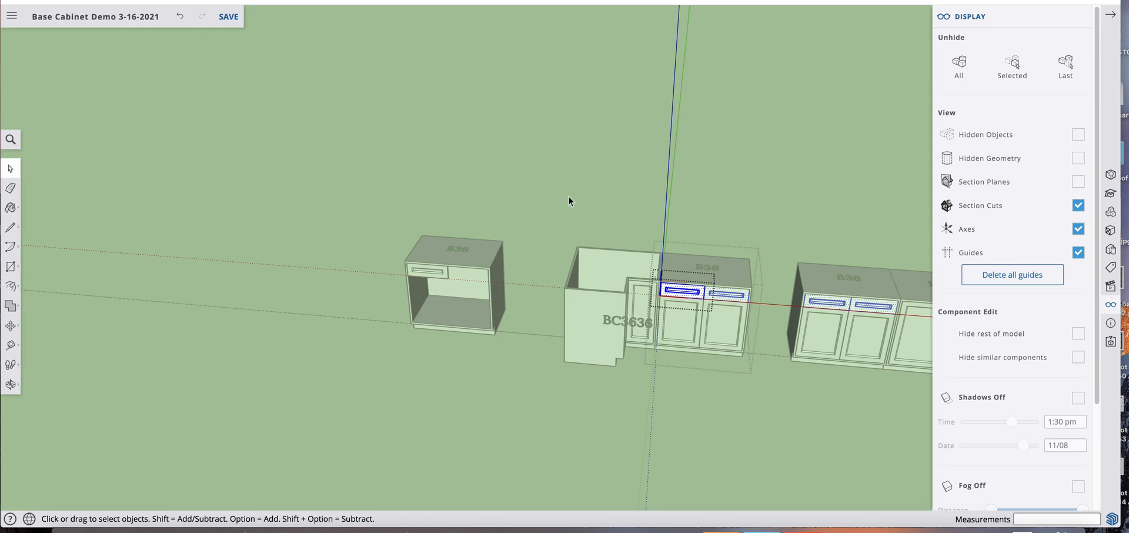
scroll(459, 236, "up", 4)
left_click(444, 259)
scroll(442, 280, "up", 5)
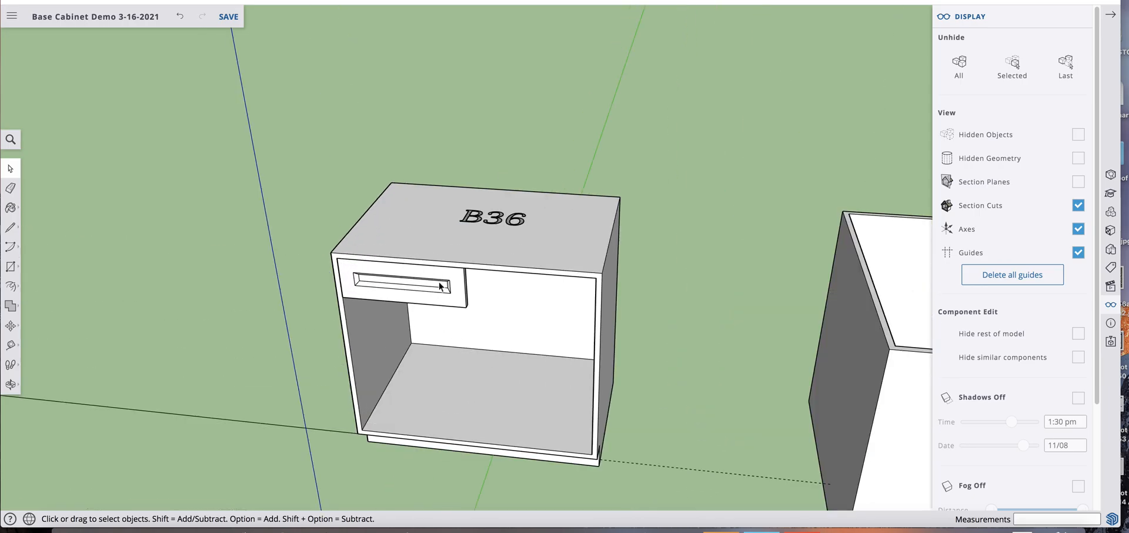
Narrow the copied cabinet's body group by moving its right-side geometry 9" inward along the red axis
middle_click_drag(477, 285, 523, 243)
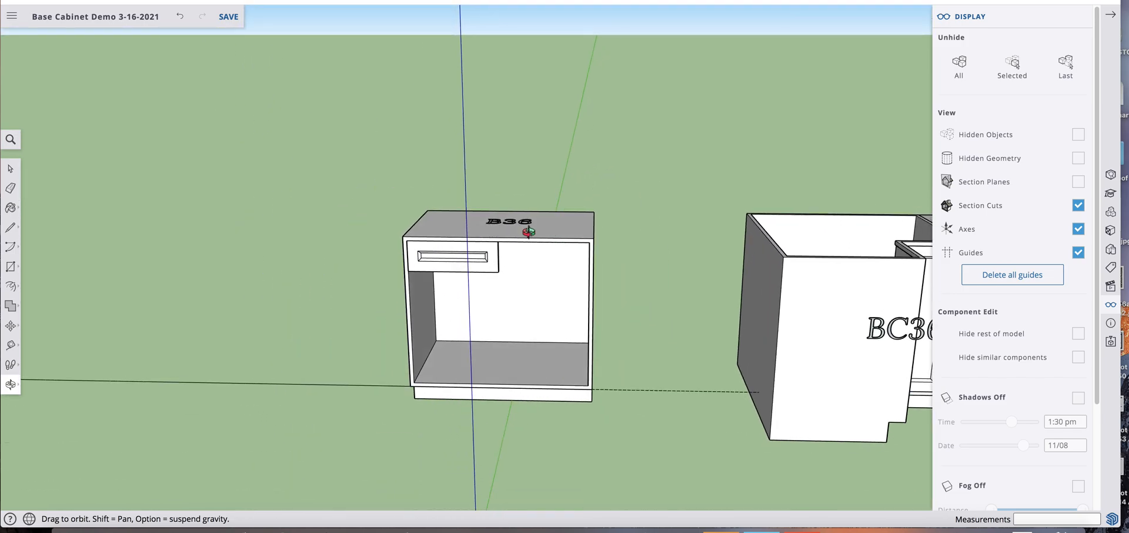
left_click(551, 227)
right_click(551, 227)
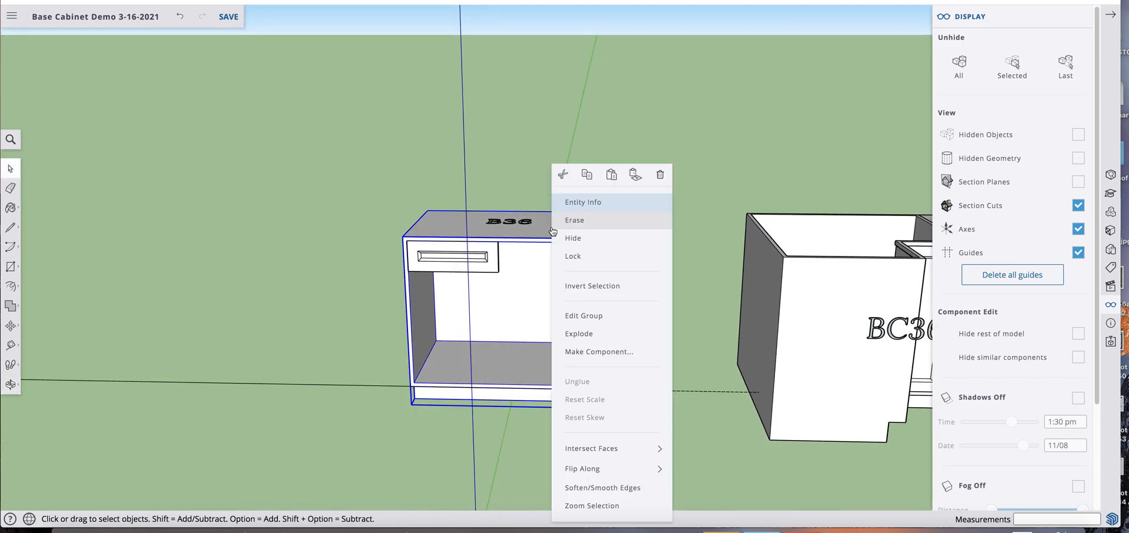
left_click(581, 318)
left_click_drag(534, 167, 653, 456)
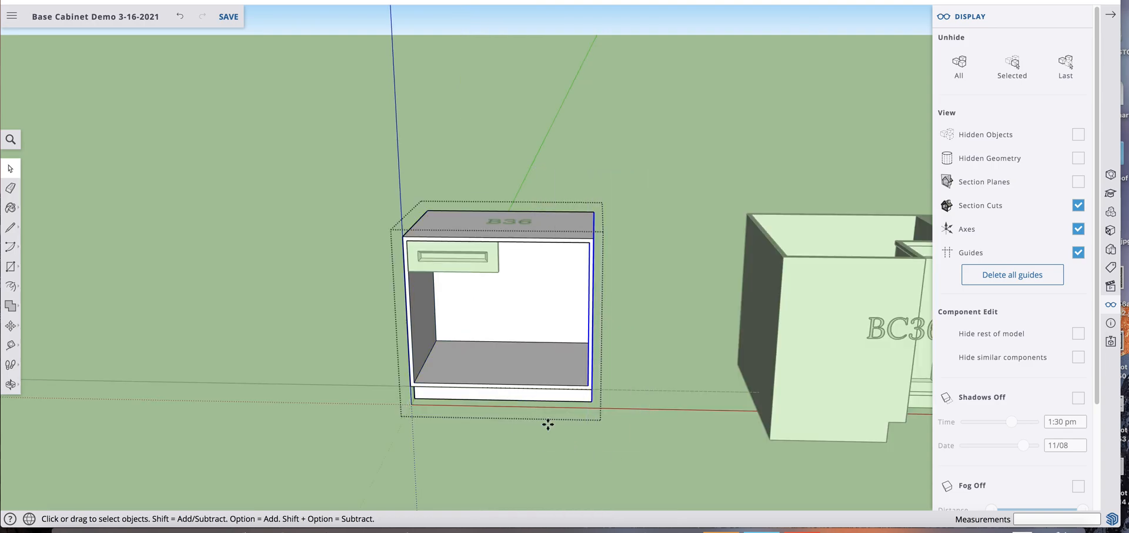
key("m")
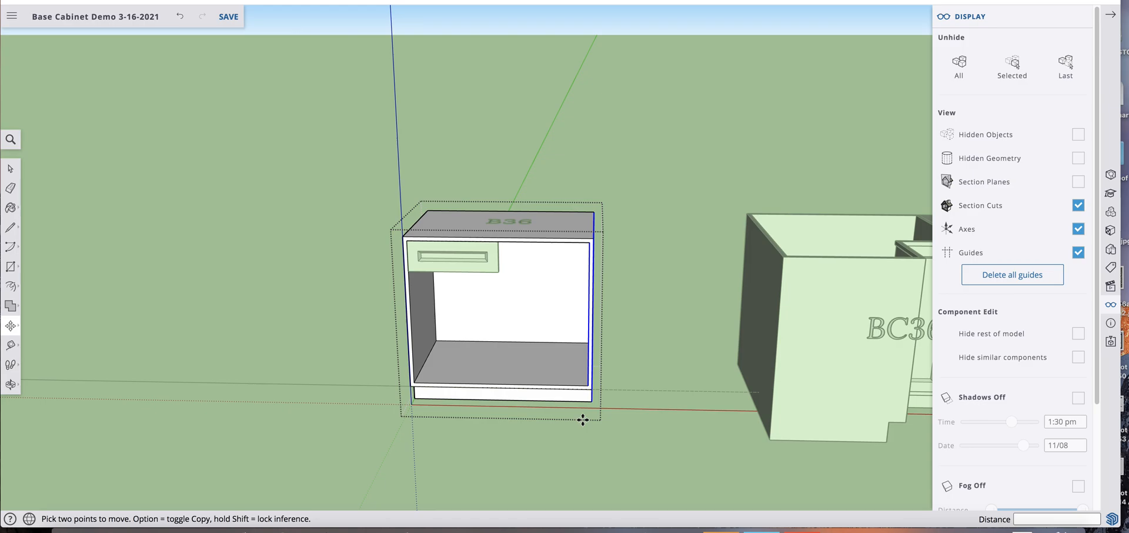
left_click(582, 420)
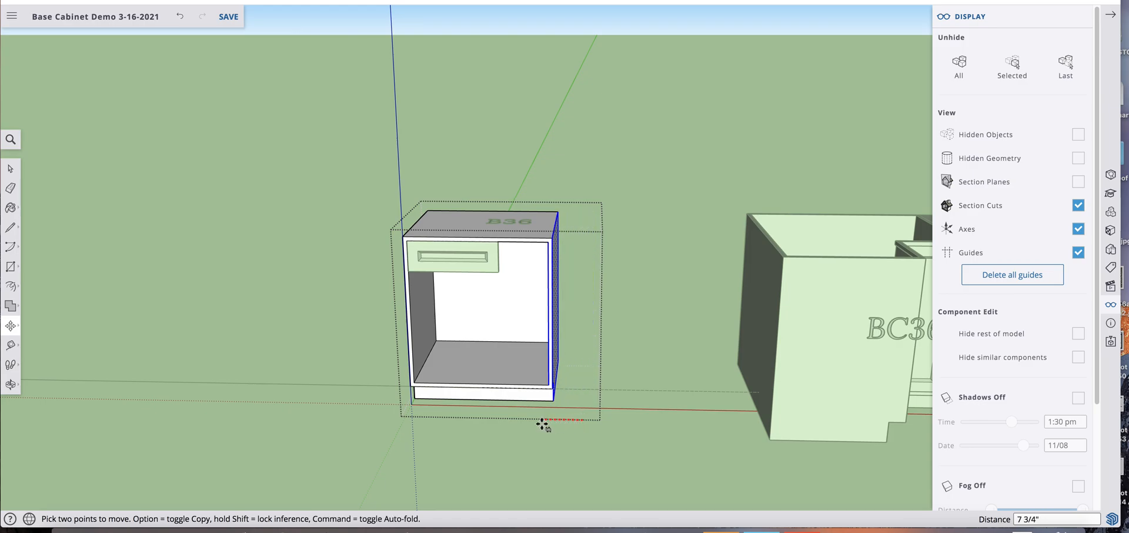
type("9")
key("Return")
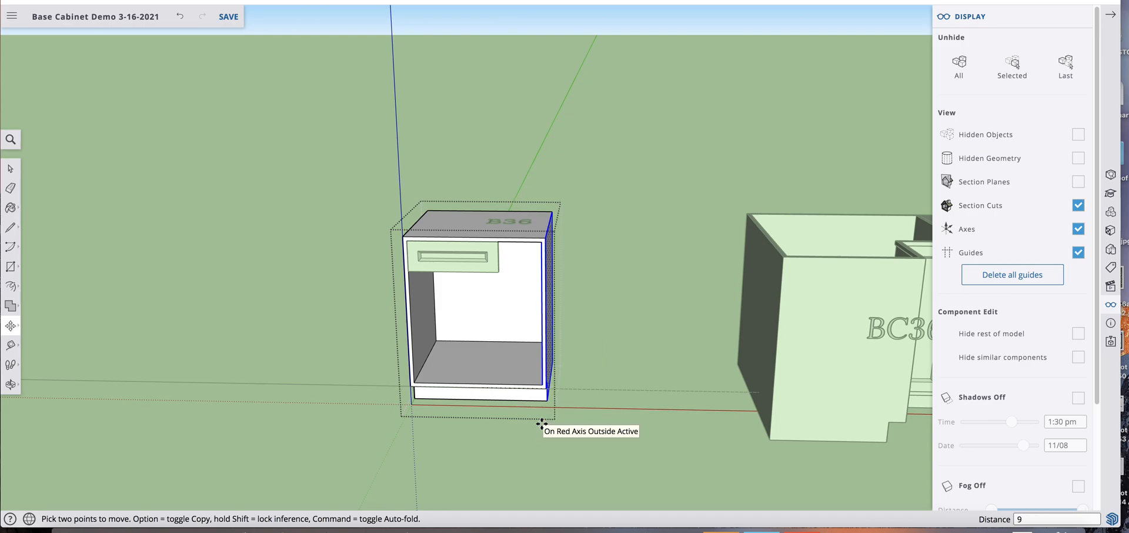
key("space")
left_click(592, 323)
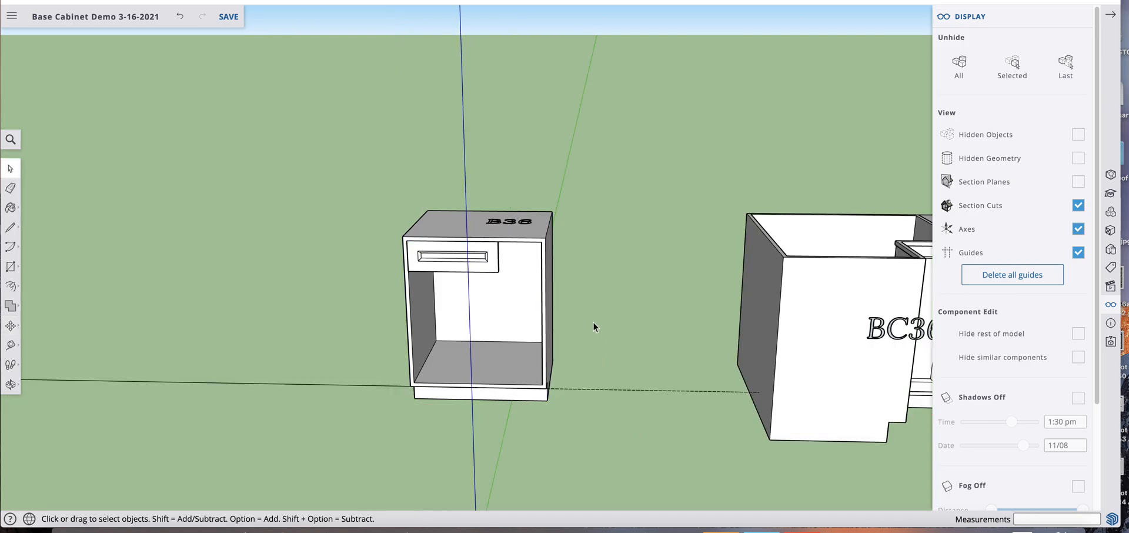
Widen the copied cabinet's drawer front by moving its right-side geometry along the red axis to the right edge of the cabinet opening
scroll(466, 264, "down", 3)
left_click(473, 259)
double_click(474, 260)
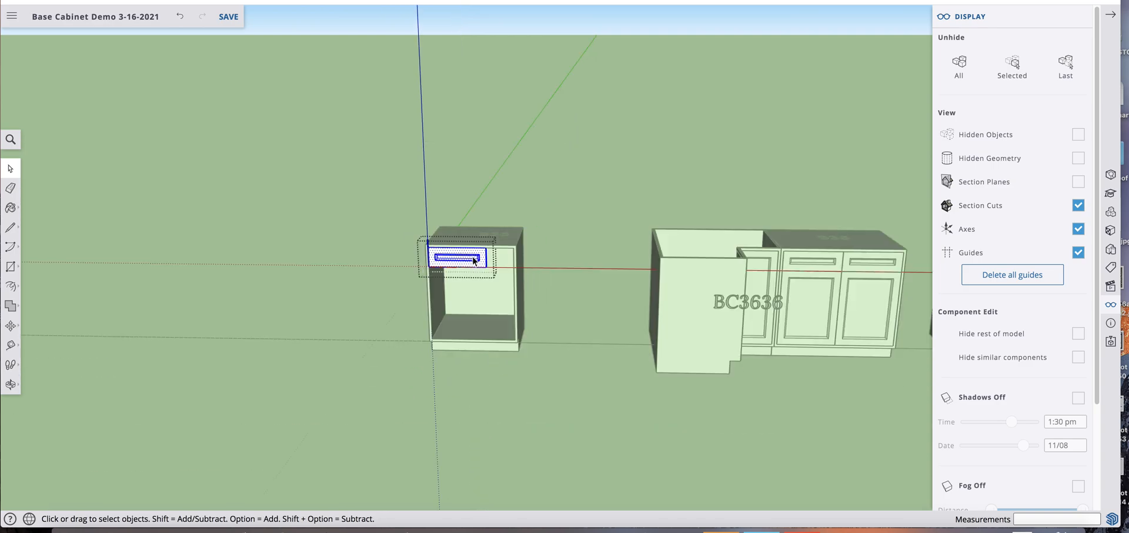
scroll(490, 274, "up", 5)
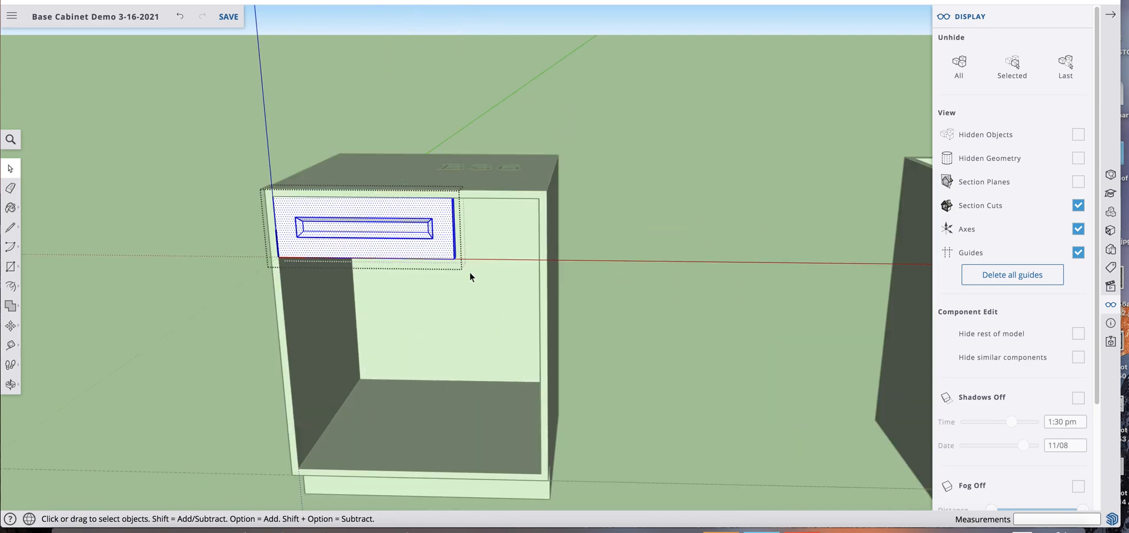
left_click_drag(384, 190, 467, 264)
key("m")
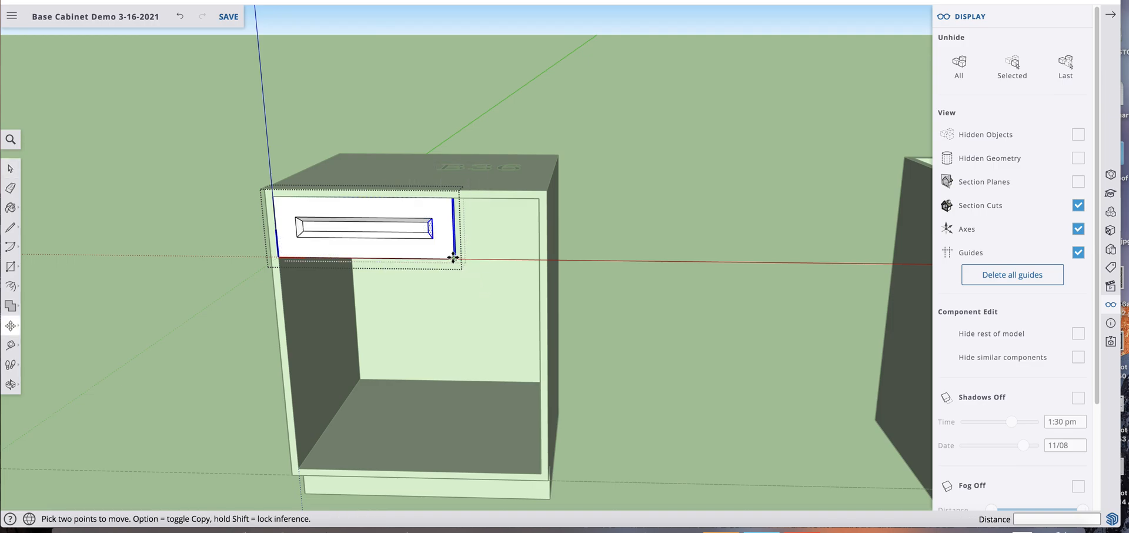
left_click(453, 259)
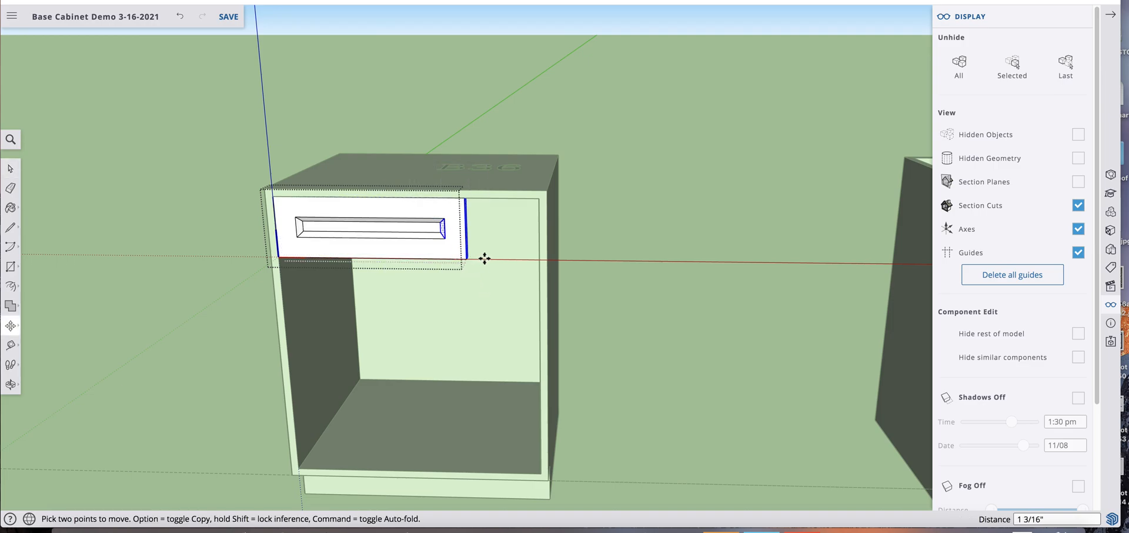
left_click(537, 257)
key("space")
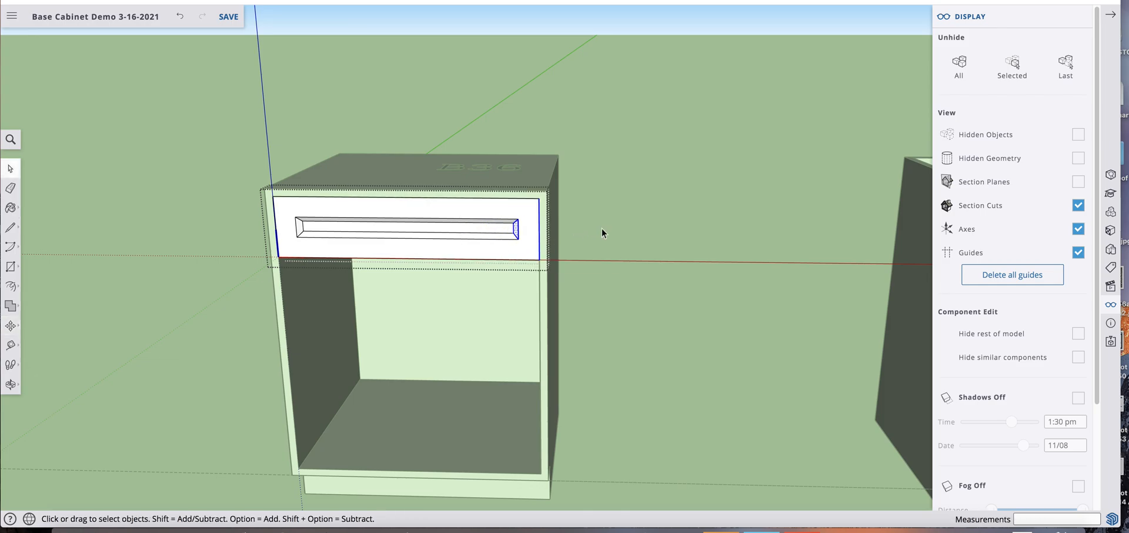
left_click(603, 230)
Copy the widened drawer front 6" down, directly below the original, and check the copy by opening it for editing
scroll(606, 231, "down", 5)
scroll(605, 231, "down", 1)
left_click(421, 226)
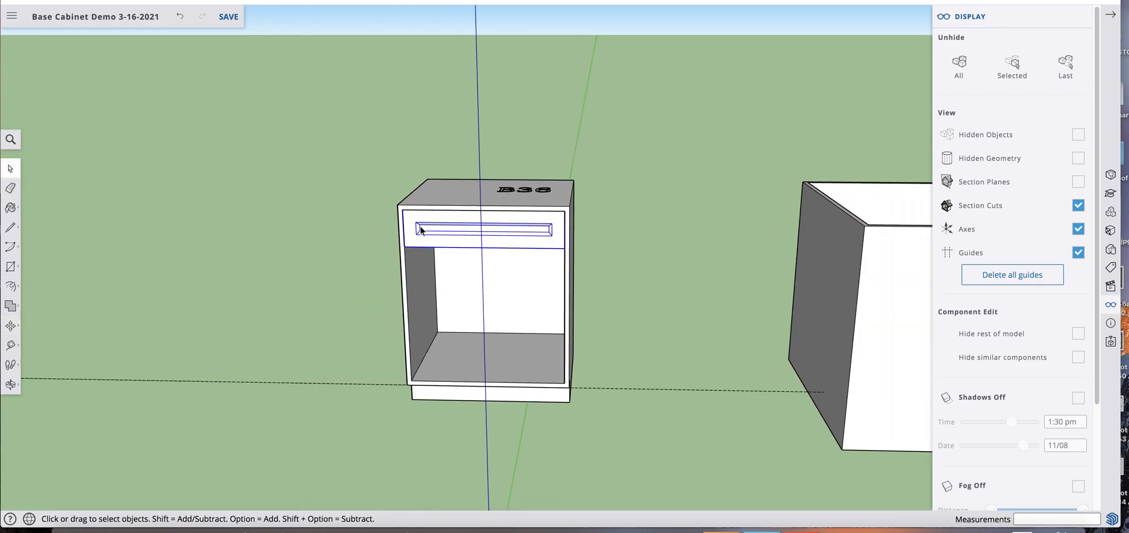
key("m")
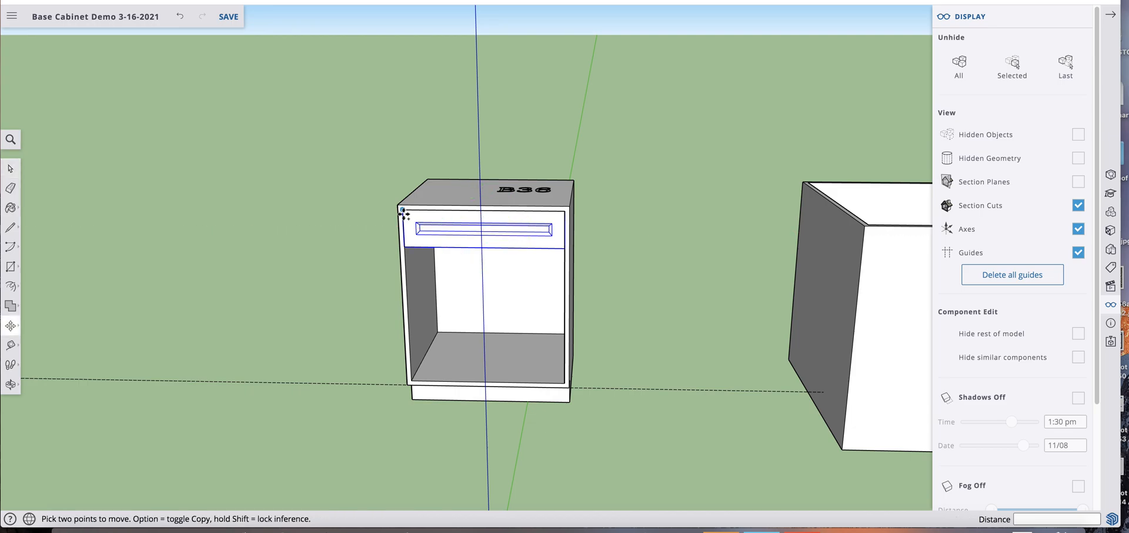
left_click(404, 230)
key("alt")
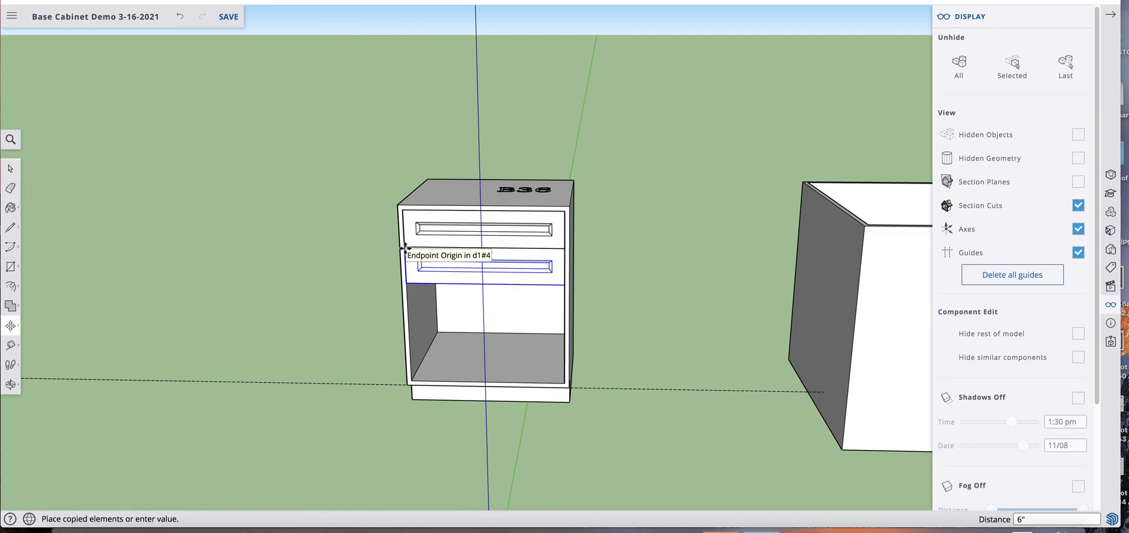
left_click(405, 249)
key("space")
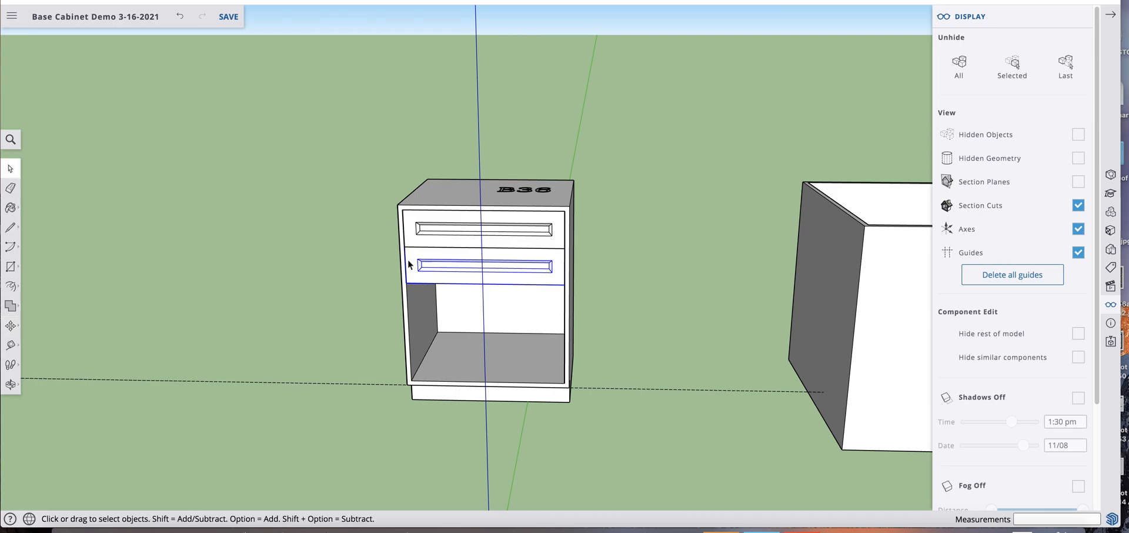
double_click(410, 265)
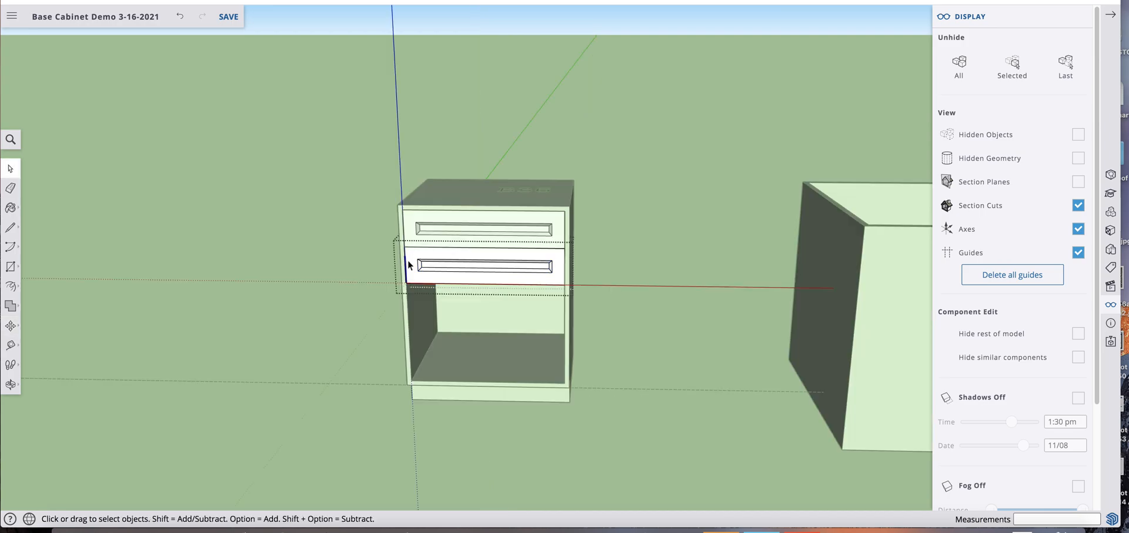
left_click(369, 167)
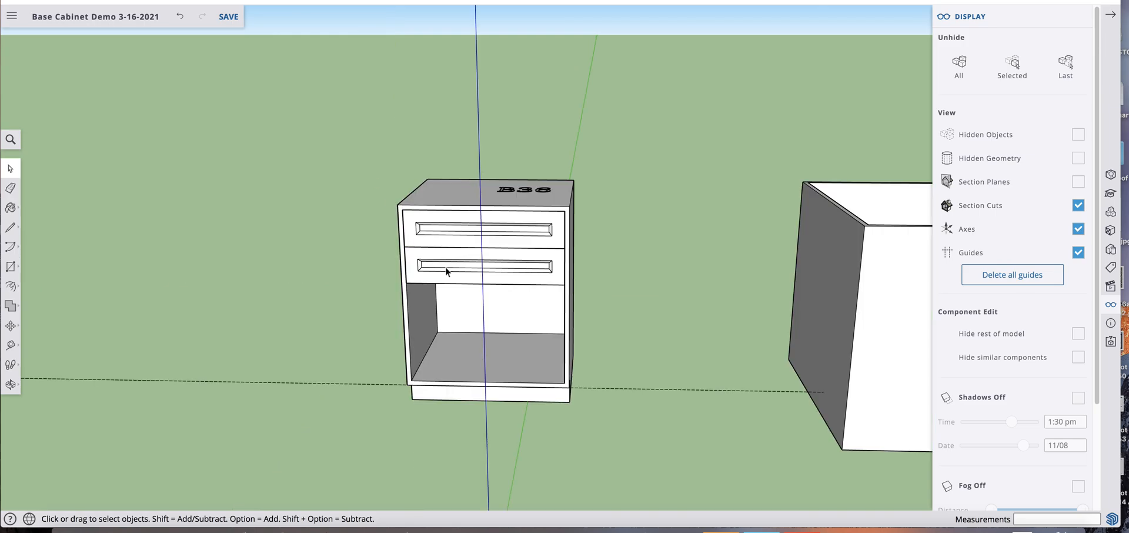
Copy the second drawer front downward corner to corner and repeat the copy with x2 to add two more drawer fronts
key("m")
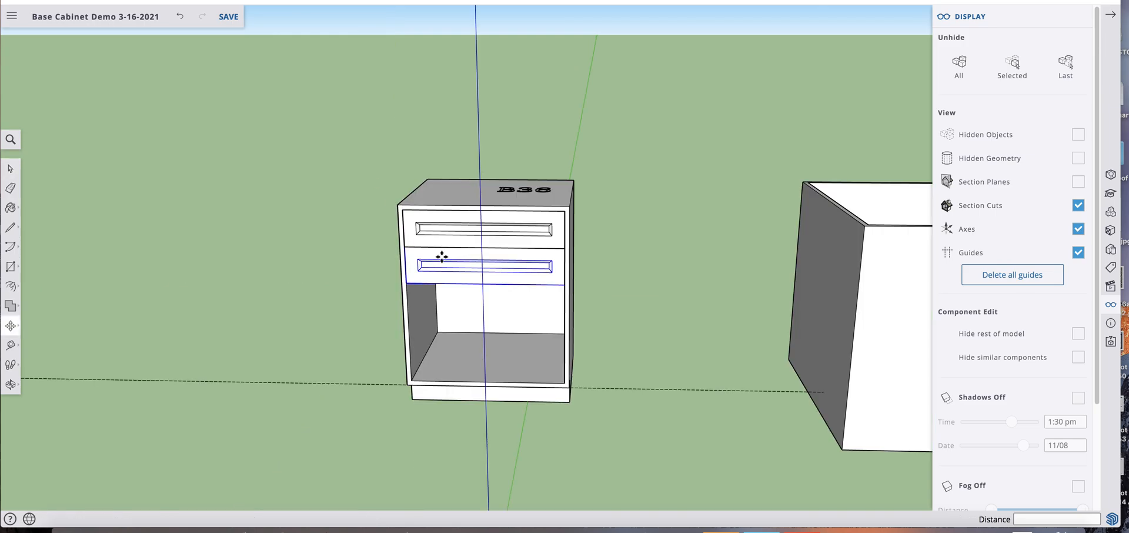
left_click(405, 248)
key("alt")
type("x2")
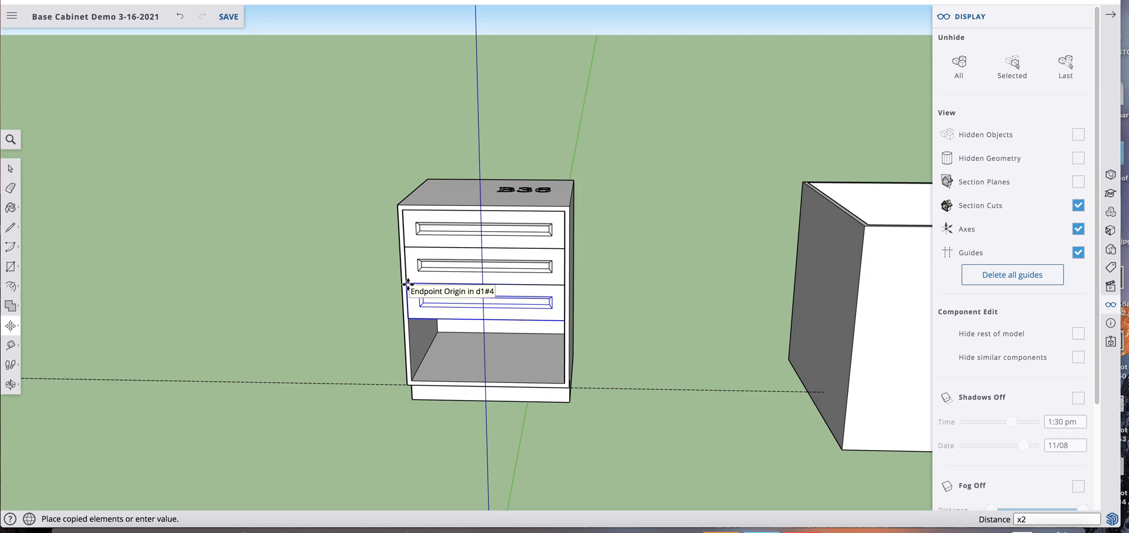
key("Return")
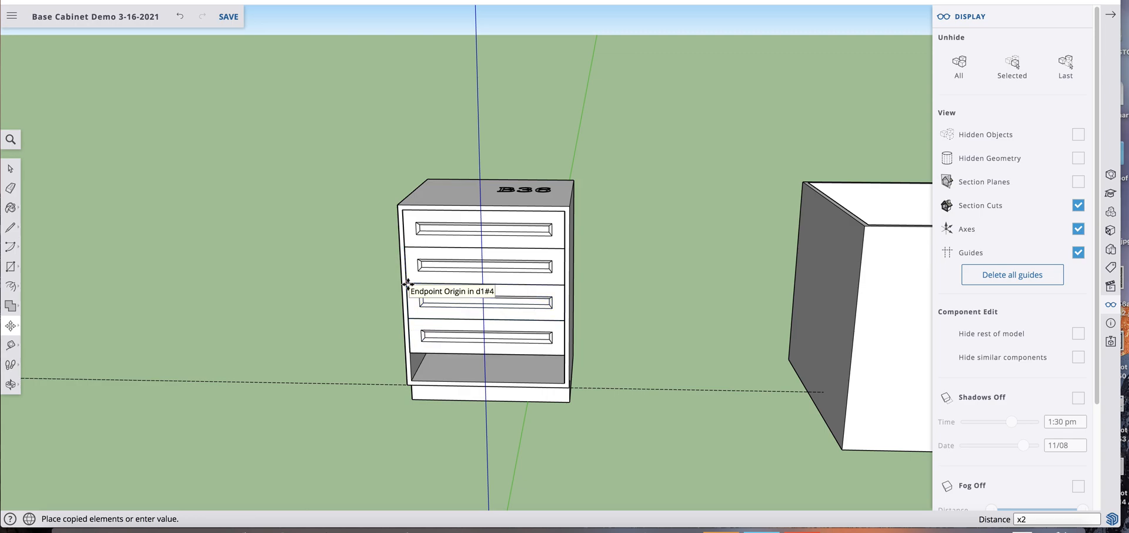
key("space")
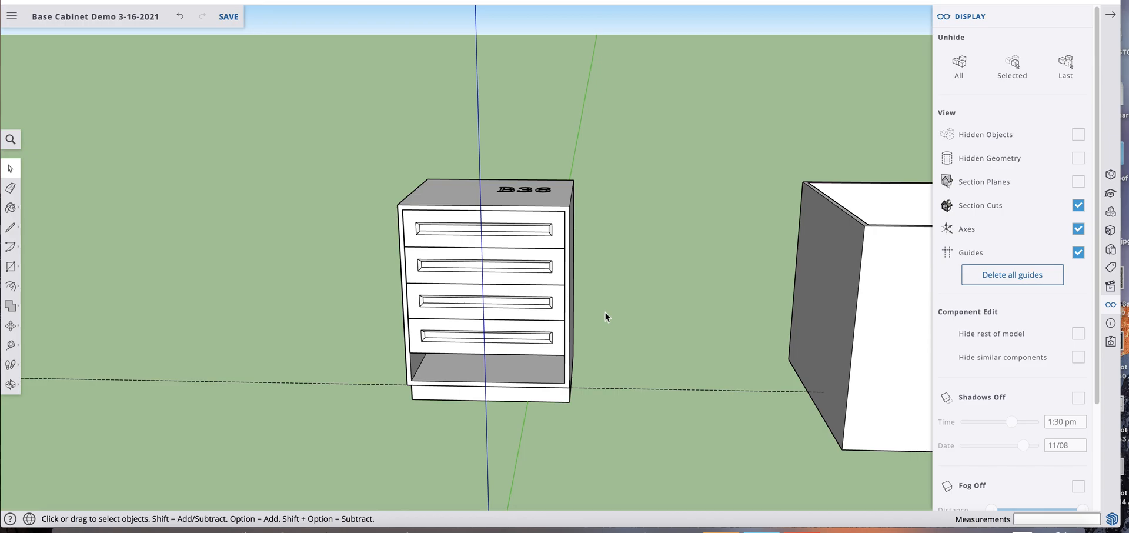
Open the bottom drawer front and select all its geometry to check whether it is linked to the fronts above
key("o")
left_click_drag(519, 330, 484, 345)
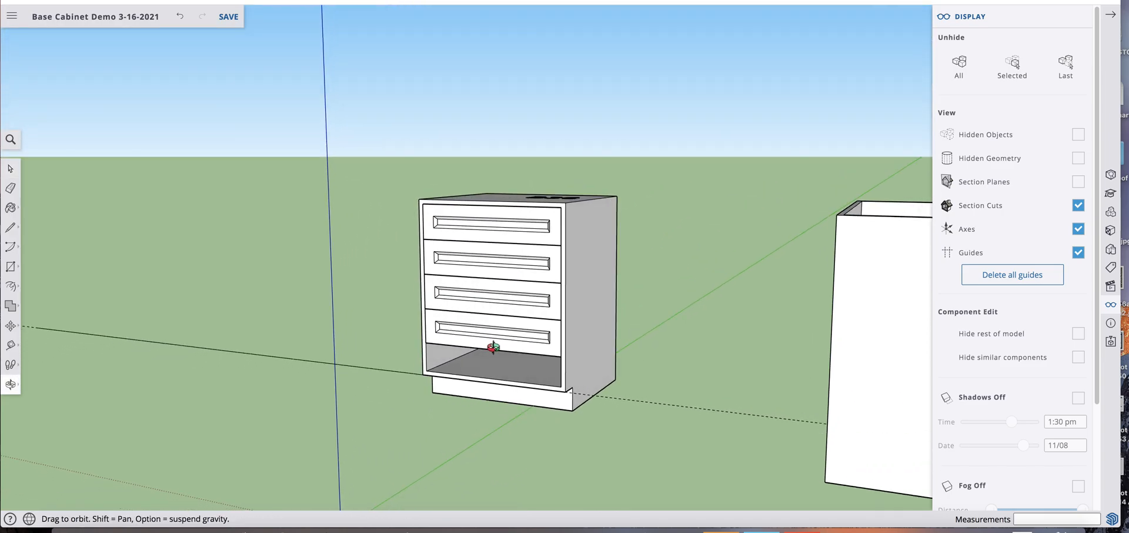
scroll(496, 347, "up", 3)
key("space")
triple_click(513, 327)
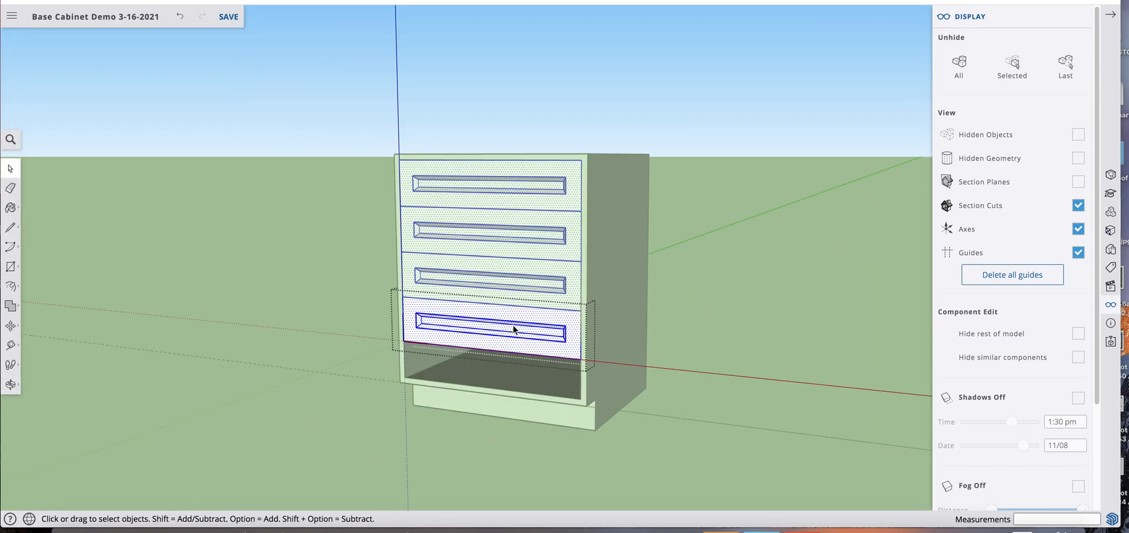
left_click(691, 348)
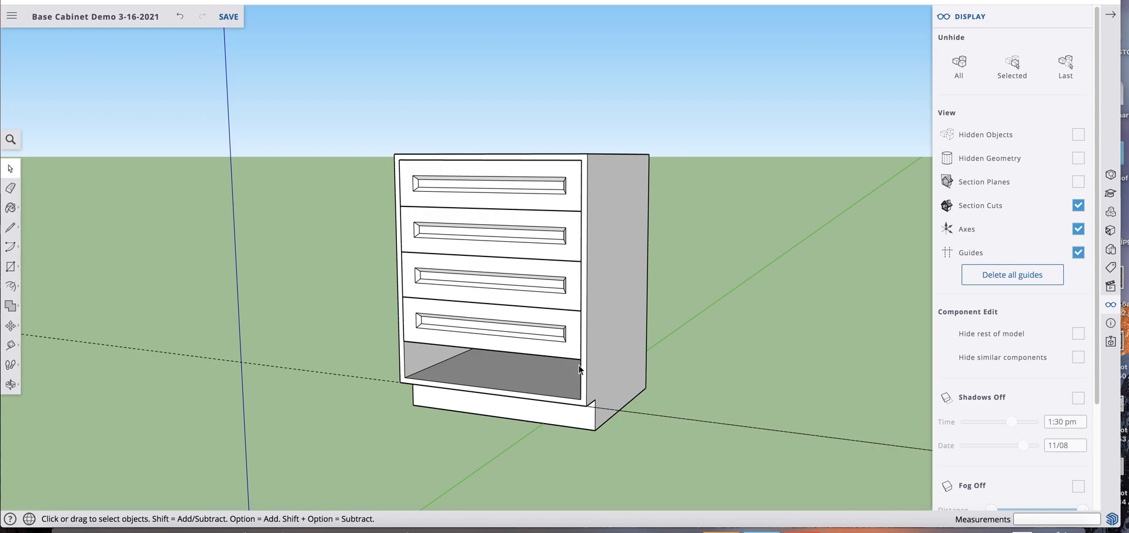
Make the bottom drawer front a unique component
left_click(475, 330)
right_click(478, 328)
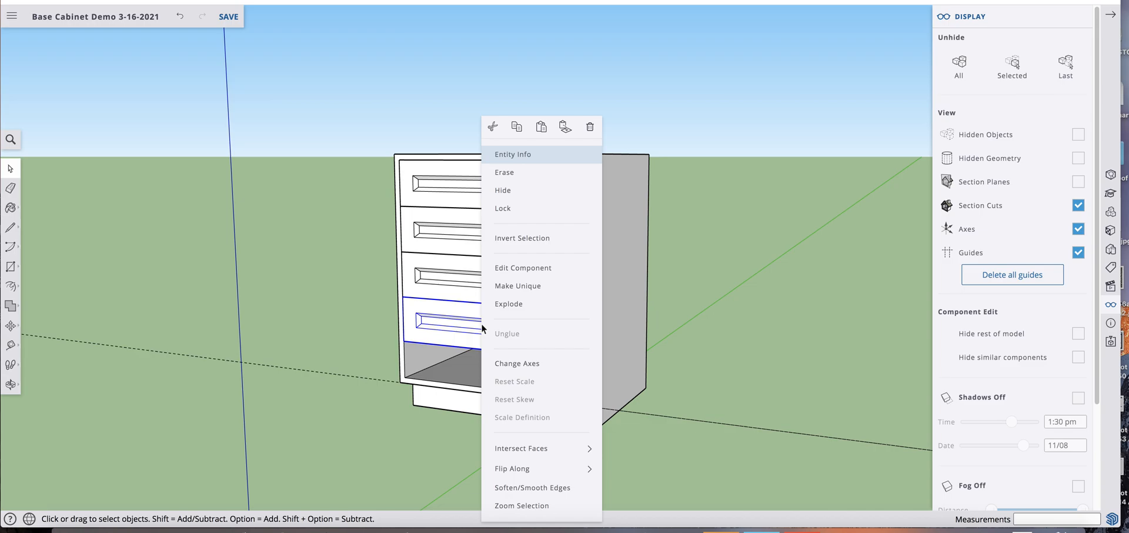
left_click(516, 287)
Stretch the bottom drawer front by moving its lower geometry 5" down to the bottom of the cabinet opening
key("o")
left_click_drag(512, 330, 655, 276)
scroll(582, 323, "up", 3)
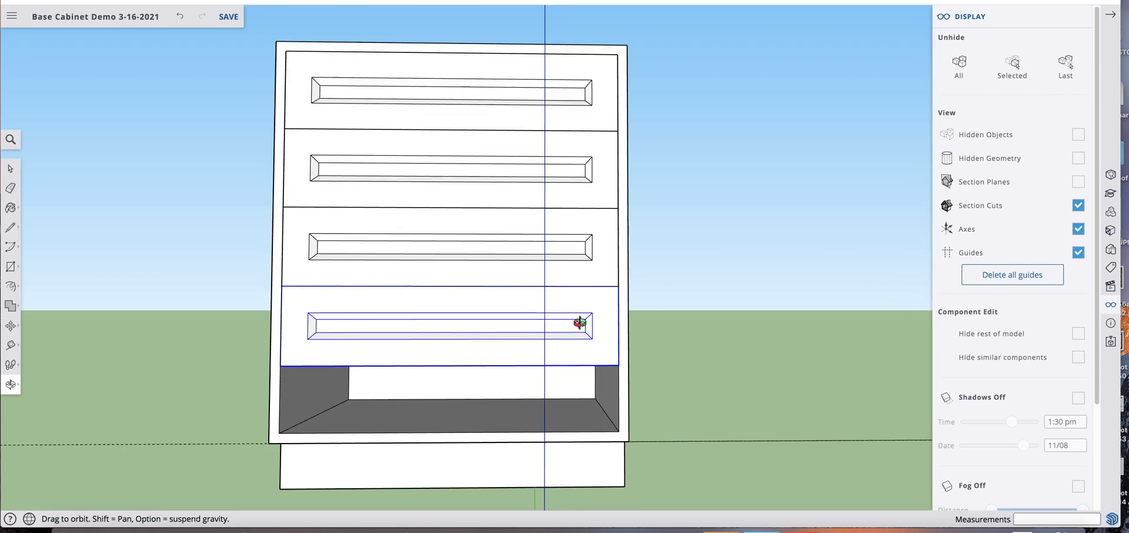
key("space")
double_click(509, 309)
triple_click(510, 309)
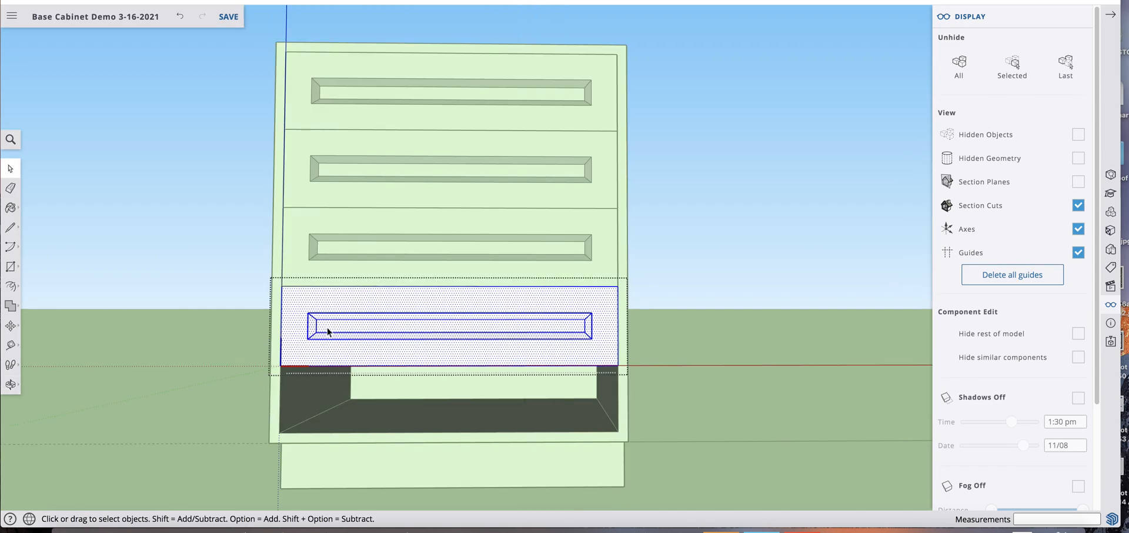
left_click_drag(259, 324, 690, 401)
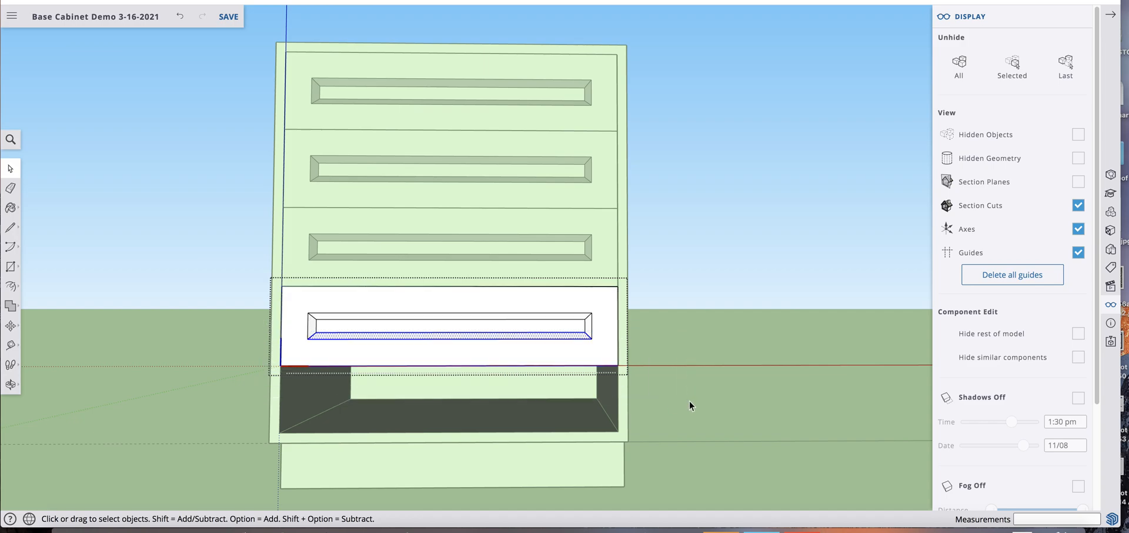
key("m")
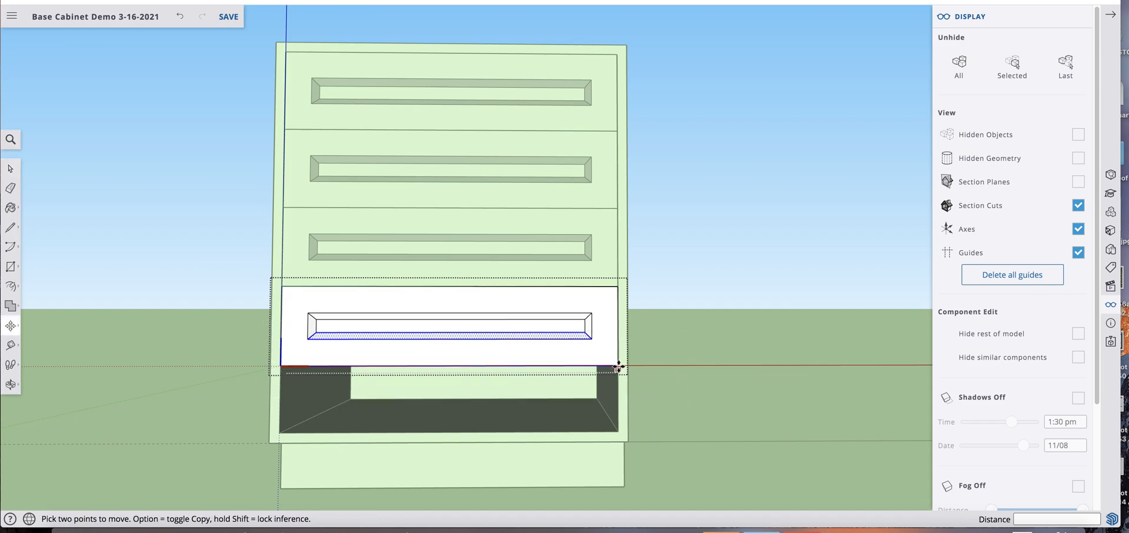
left_click(616, 383)
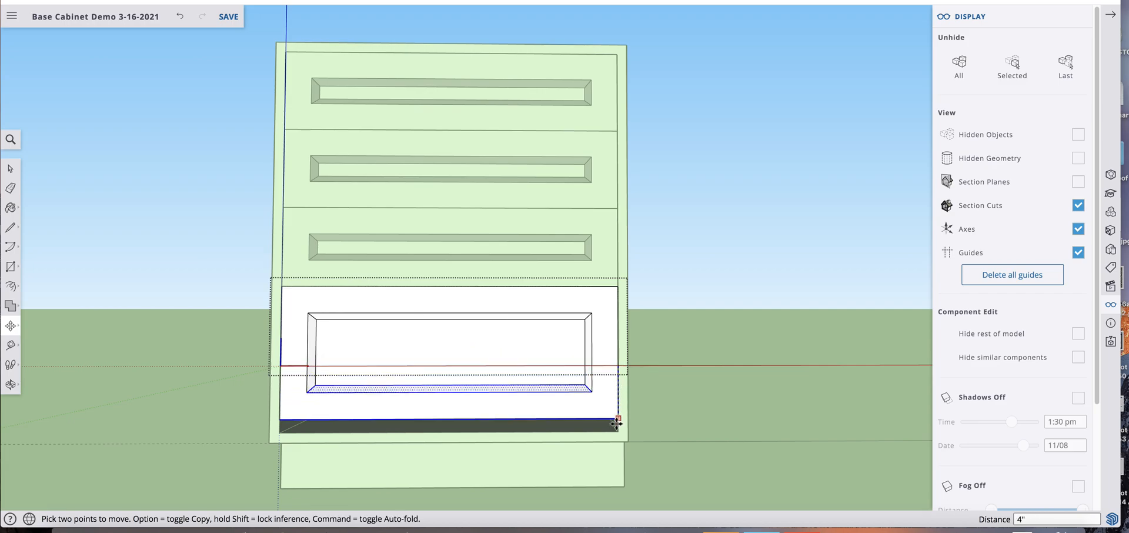
left_click(617, 431)
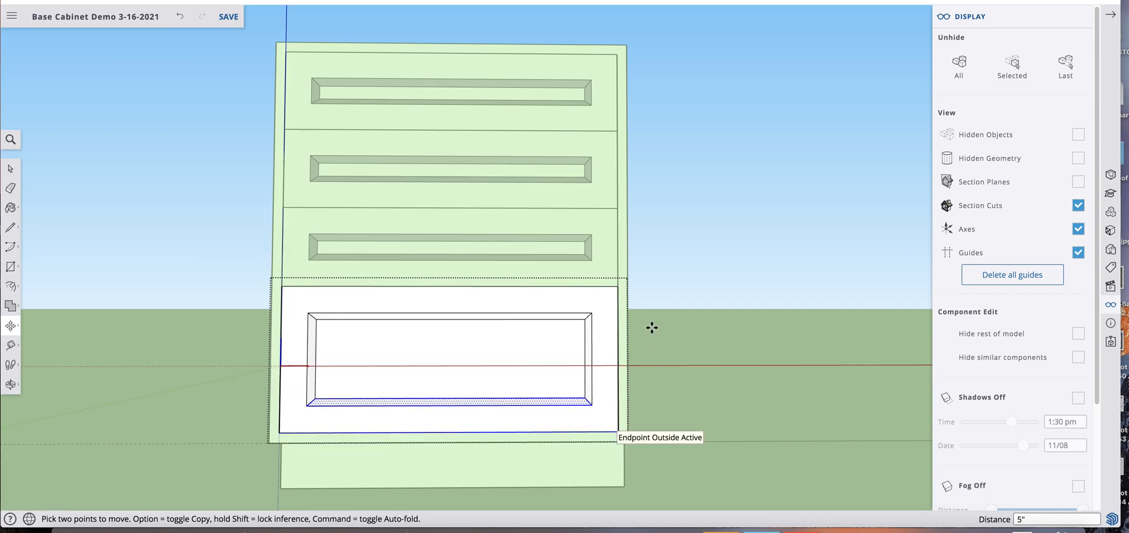
key("space")
left_click(659, 299)
Make the two middle drawer fronts unique together so they stay linked only to each other
middle_click_drag(582, 330, 582, 298)
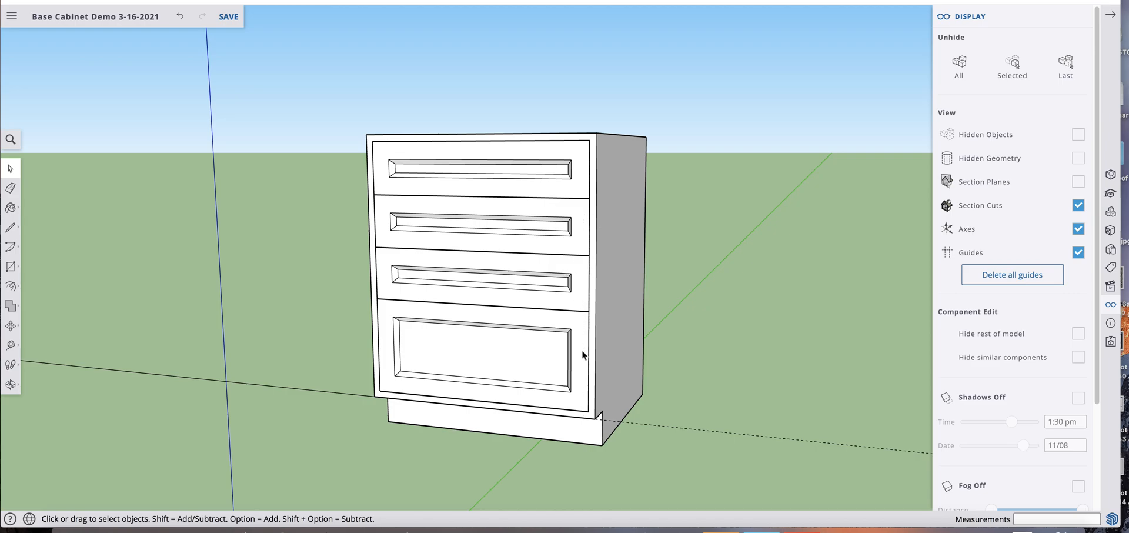
scroll(538, 323, "down", 5)
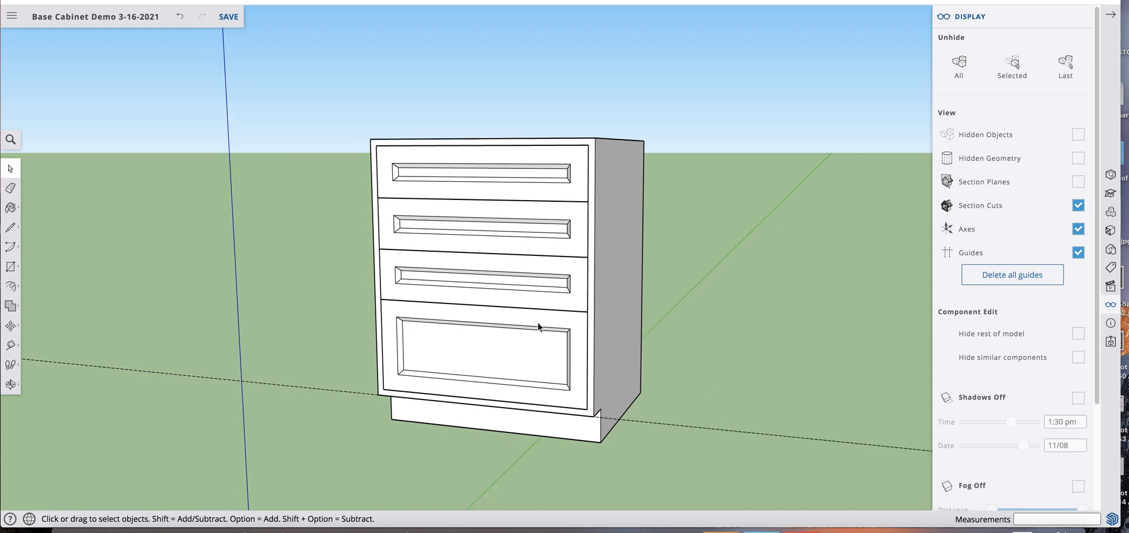
scroll(540, 325, "down", 5)
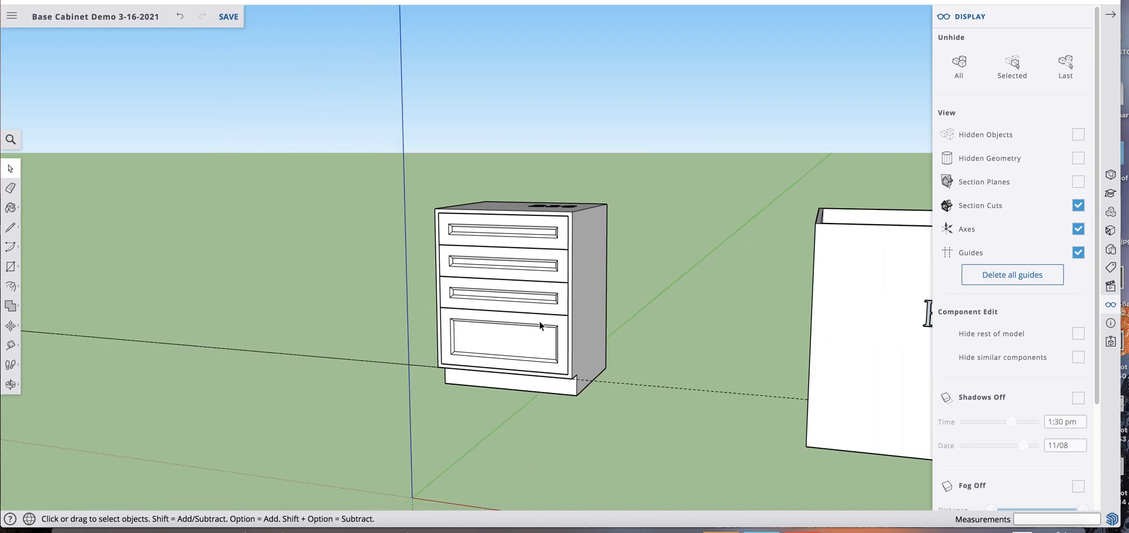
scroll(541, 318, "up", 5)
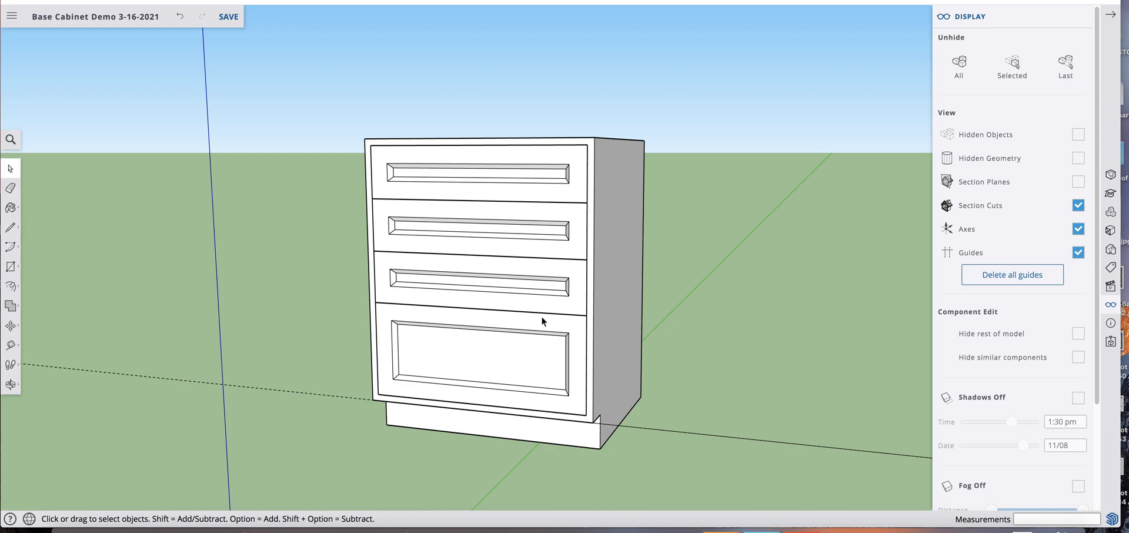
right_click(550, 272)
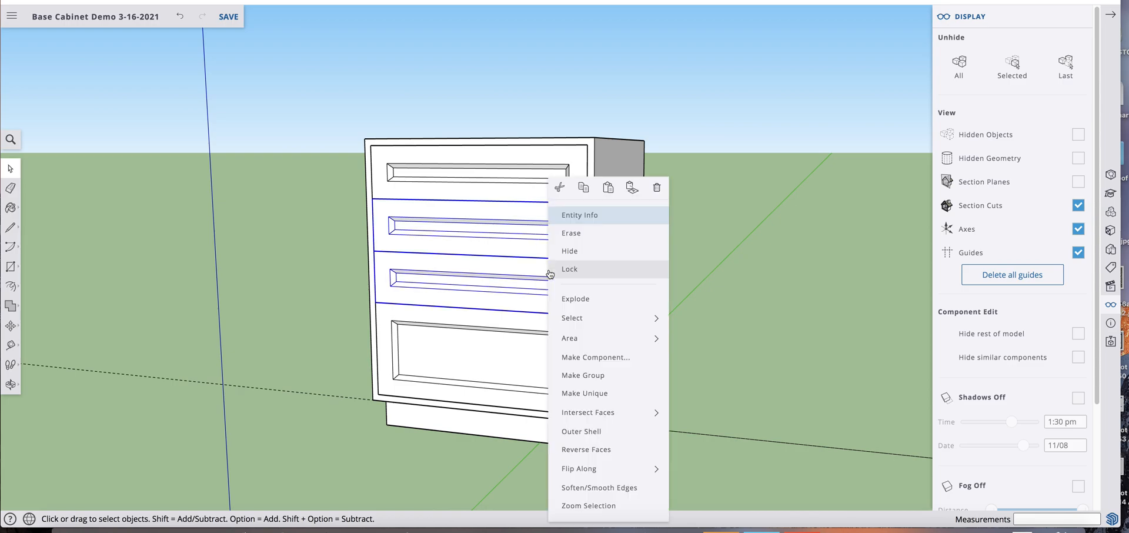
left_click(600, 392)
Place a horizontal guide 7" below the bottom edge of the top drawer front
scroll(544, 224, "up", 3)
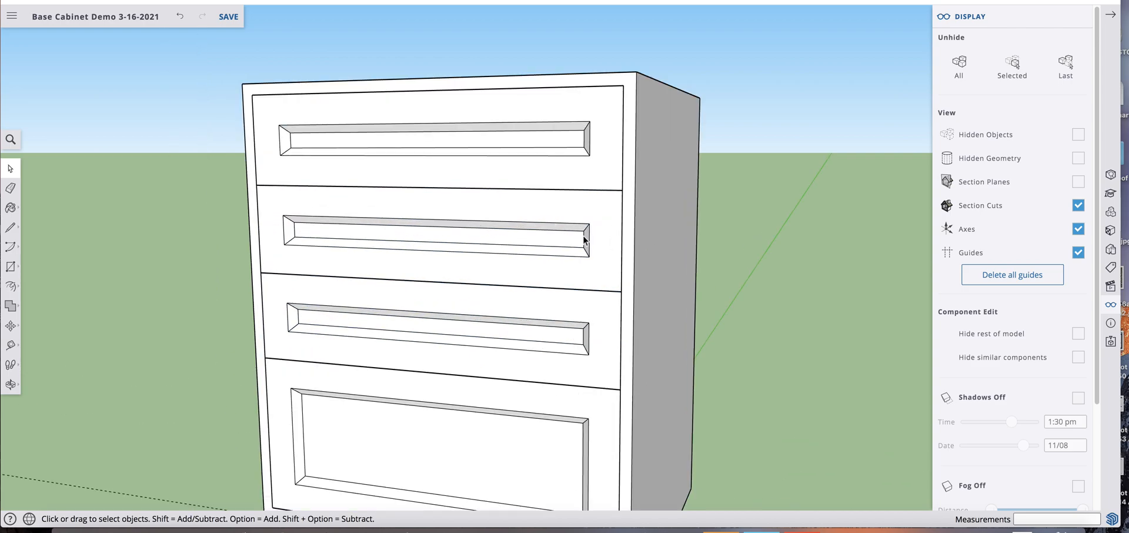
key("t")
left_click(612, 190)
type("7")
key("Return")
key("space")
Hide the third and bottom drawer fronts
scroll(600, 267, "down", 5)
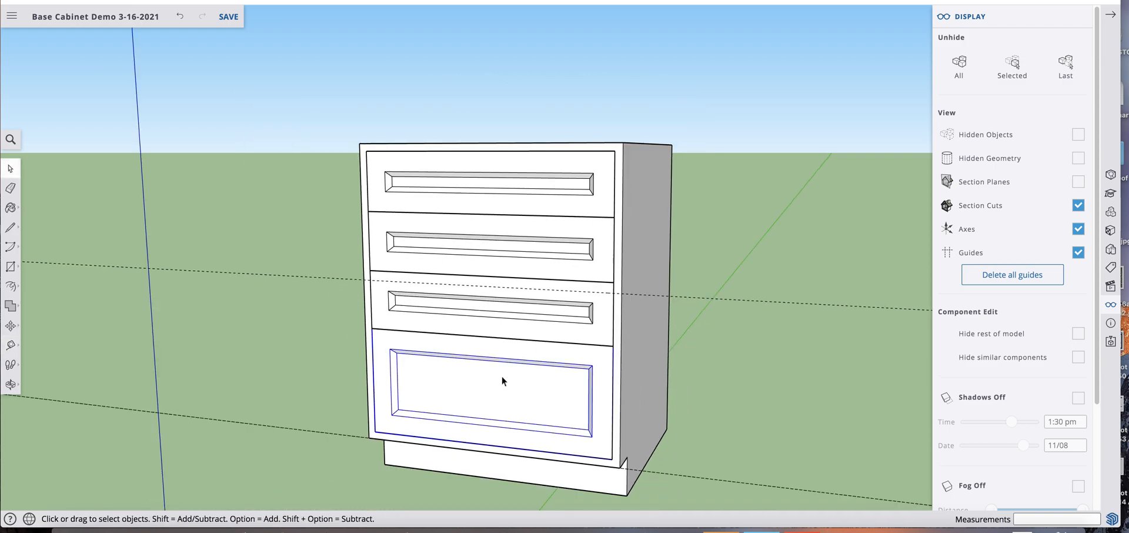
right_click(507, 307)
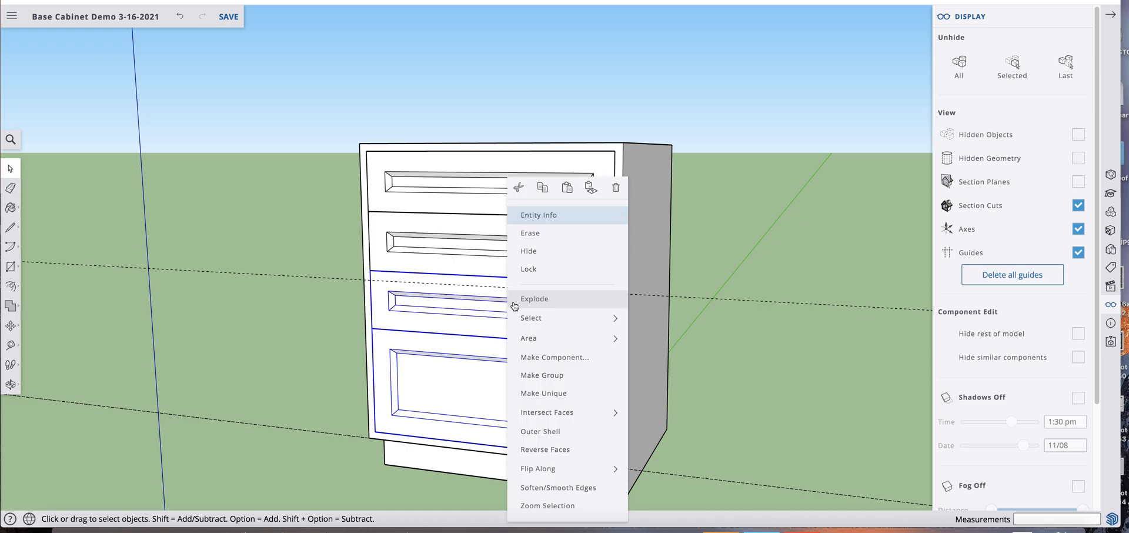
left_click(532, 253)
Stretch the second drawer front by moving its lower edge and lower panel geometry 1" down to the guide
double_click(432, 231)
key("o")
left_click_drag(453, 358, 444, 306)
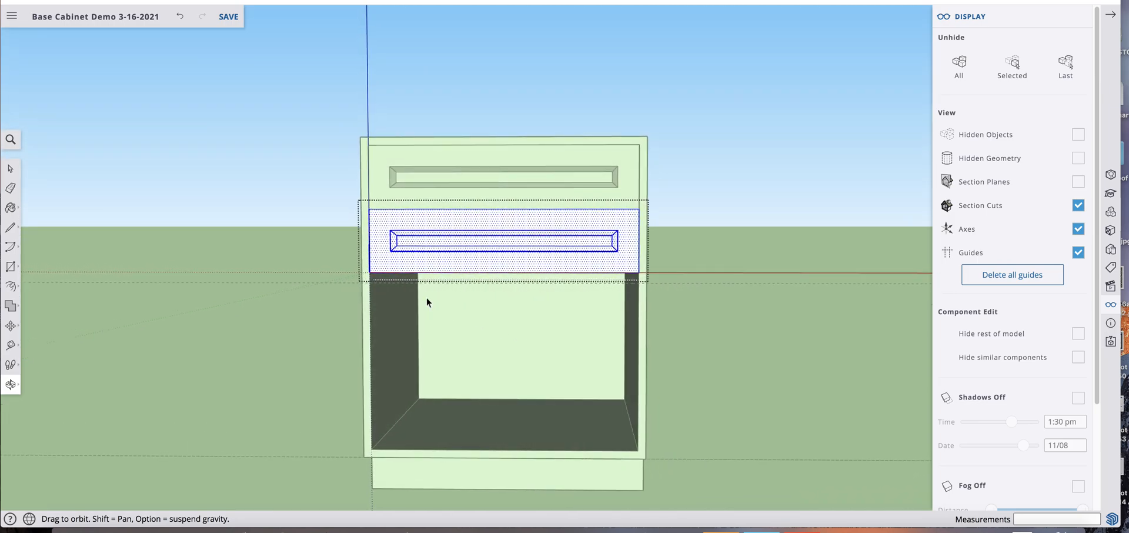
key("space")
left_click_drag(353, 240, 692, 316)
scroll(567, 295, "up", 3)
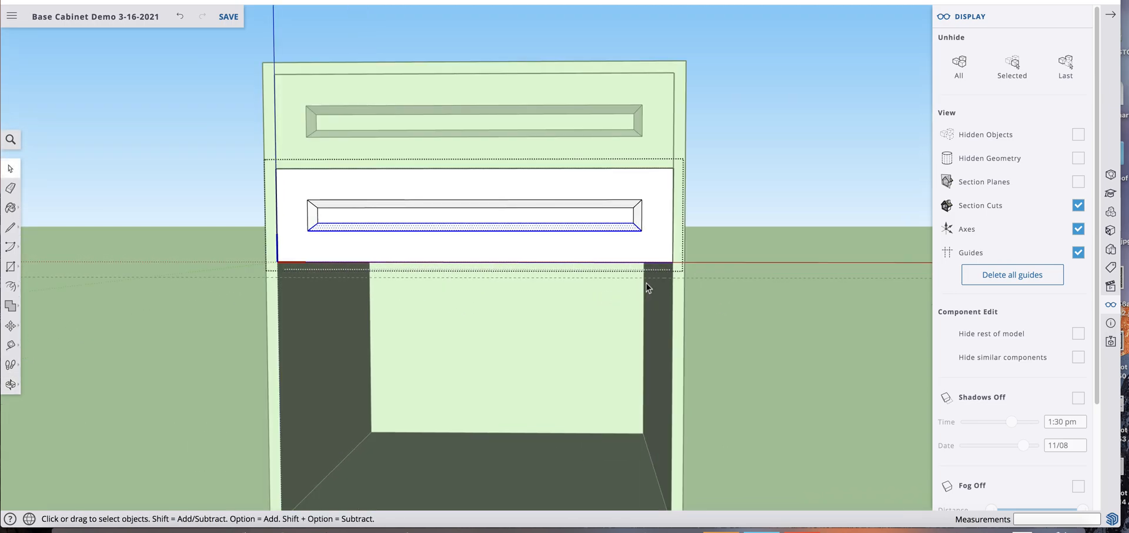
key("m")
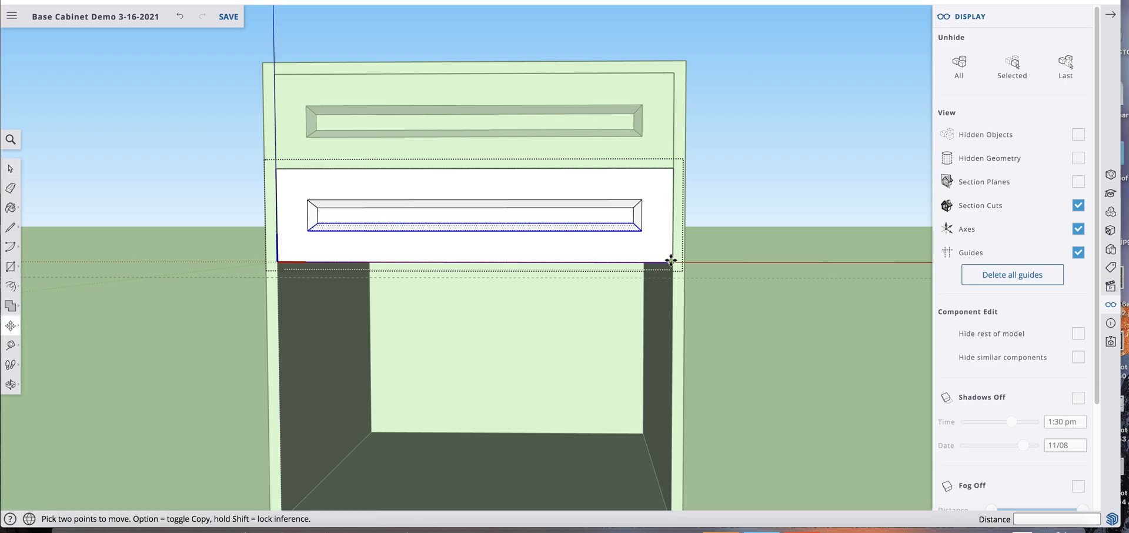
left_click(672, 274)
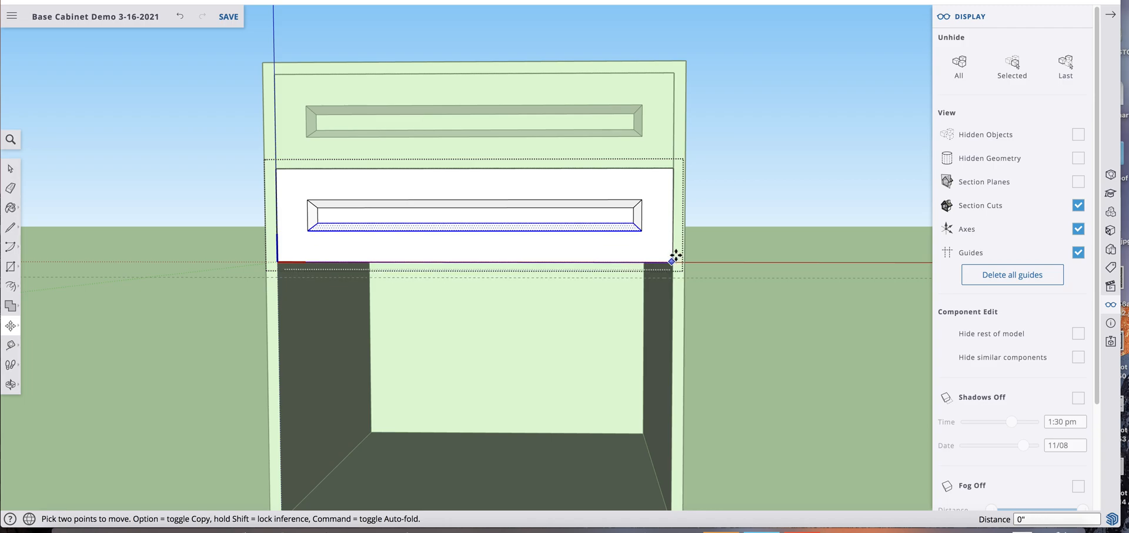
left_click(673, 262)
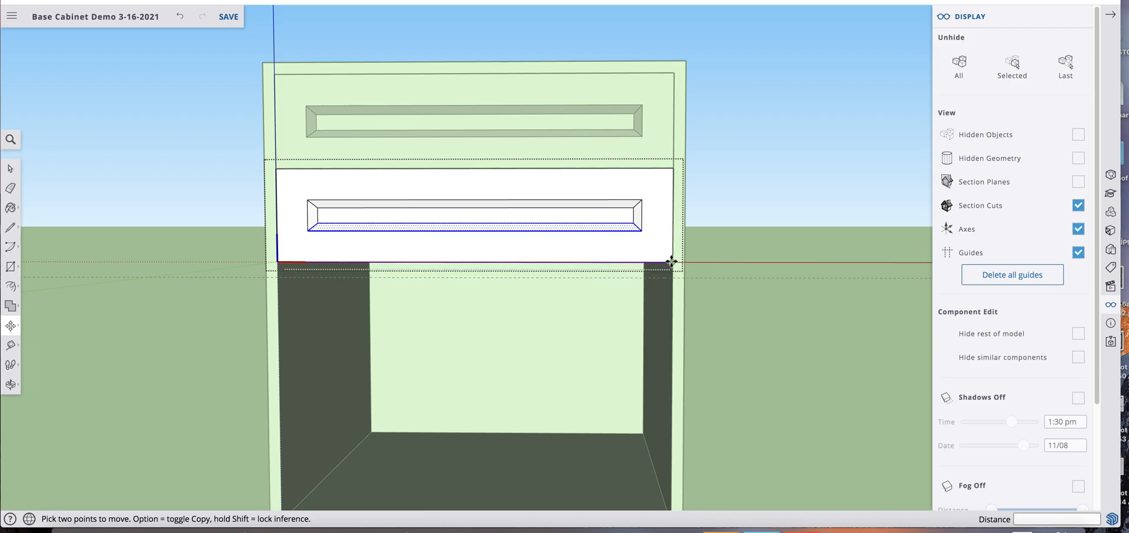
left_click(671, 261)
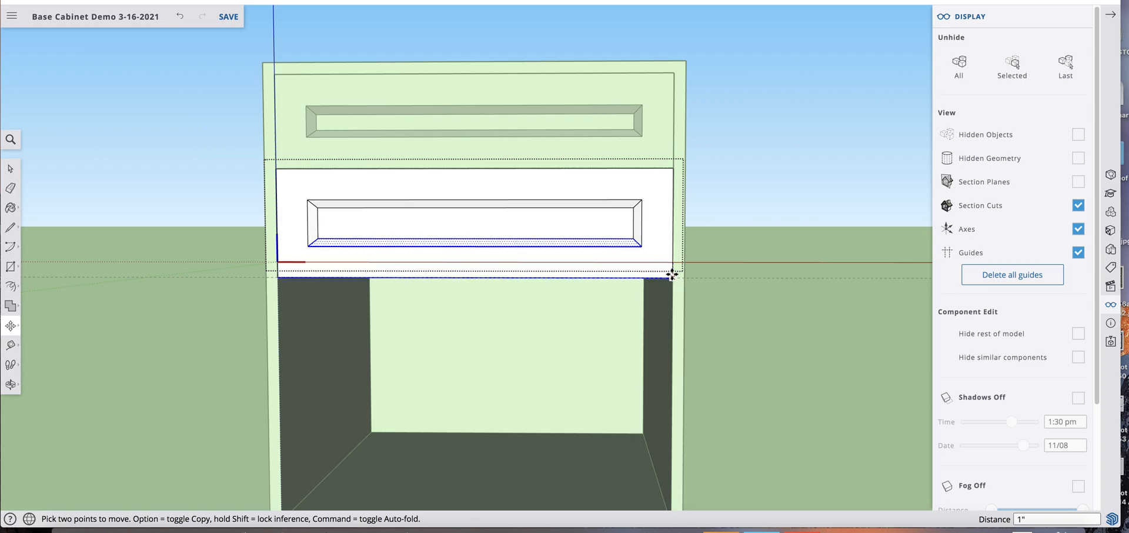
left_click(671, 274)
key("space")
left_click(718, 230)
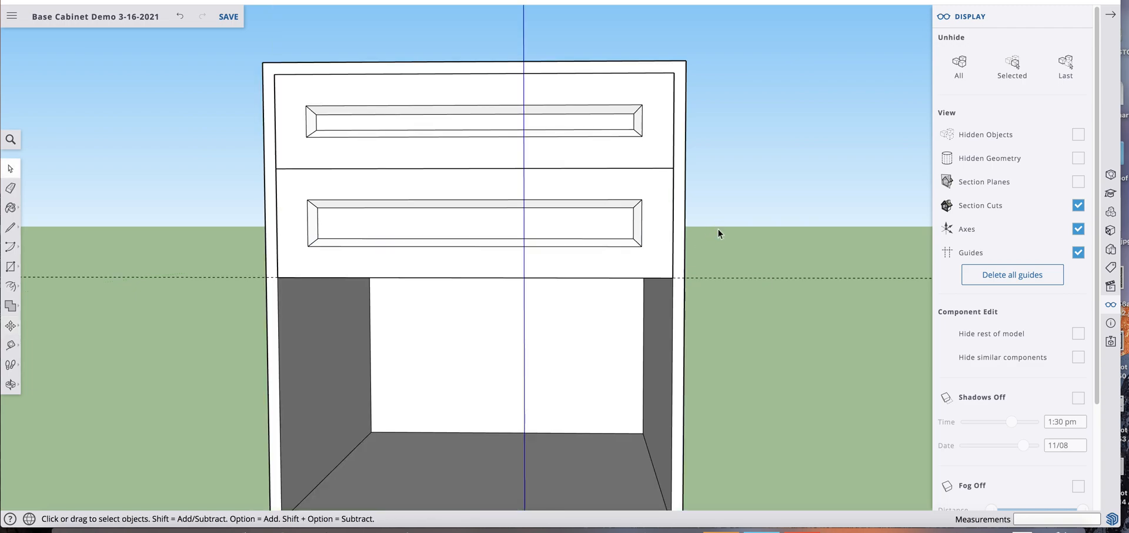
Unhide all the drawer fronts and move the bottom drawer front 7 1/2" straight down to clear space
scroll(453, 251, "down", 5)
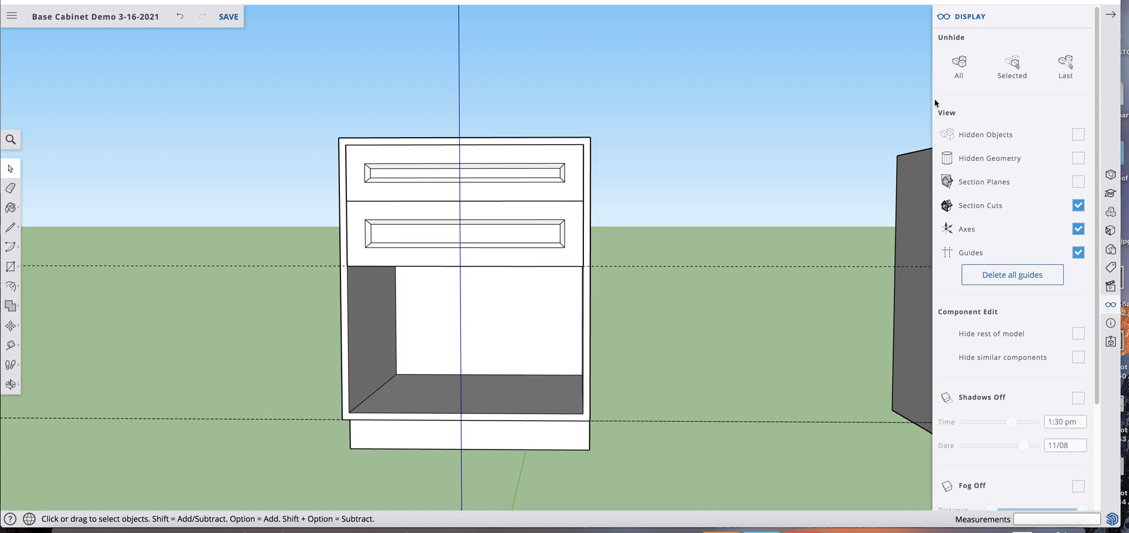
left_click(958, 64)
left_click(541, 364)
key("m")
left_click(545, 360)
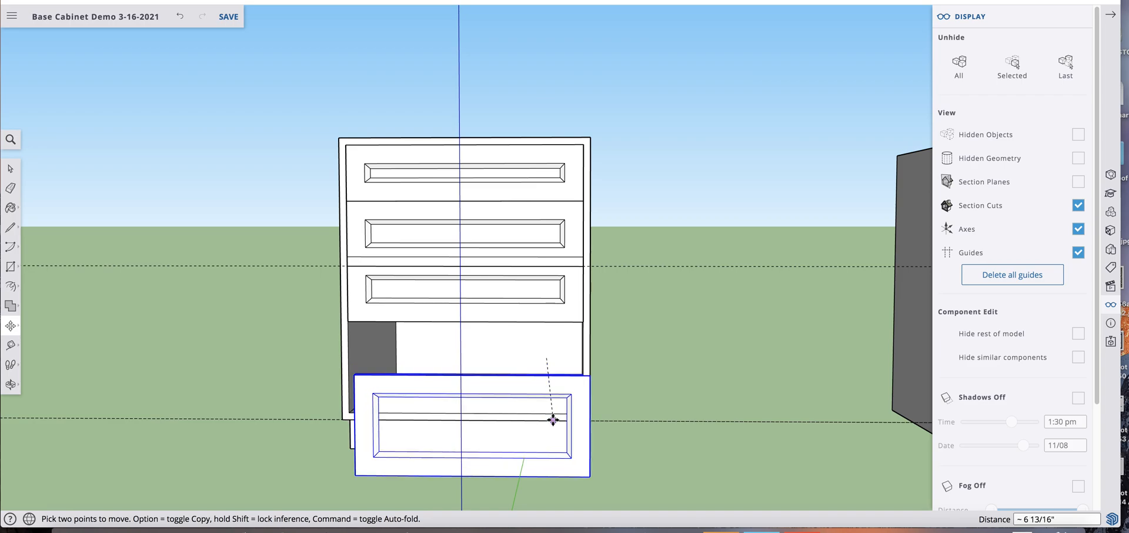
left_click(551, 425)
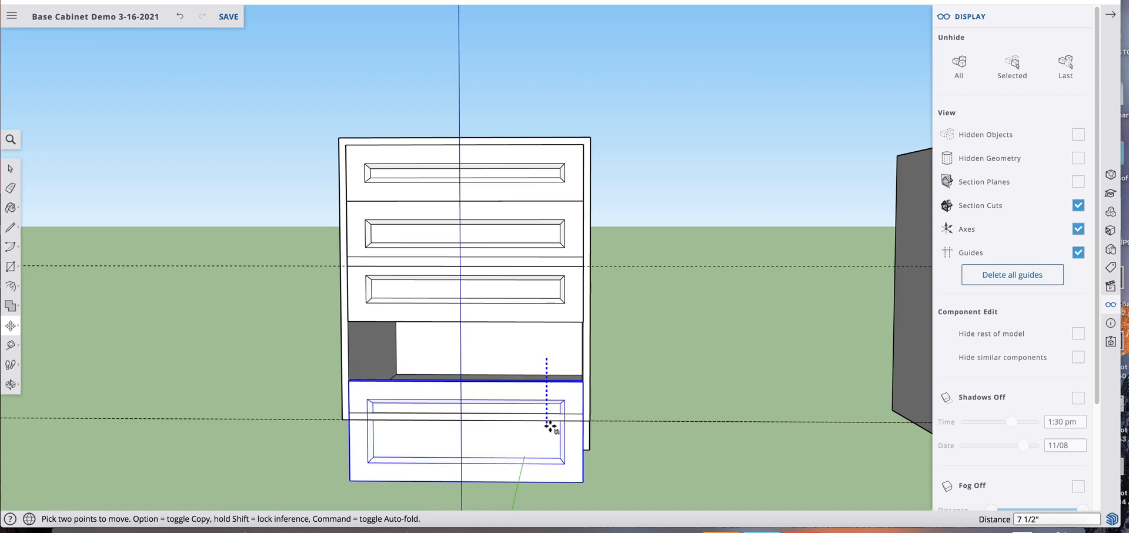
key("space")
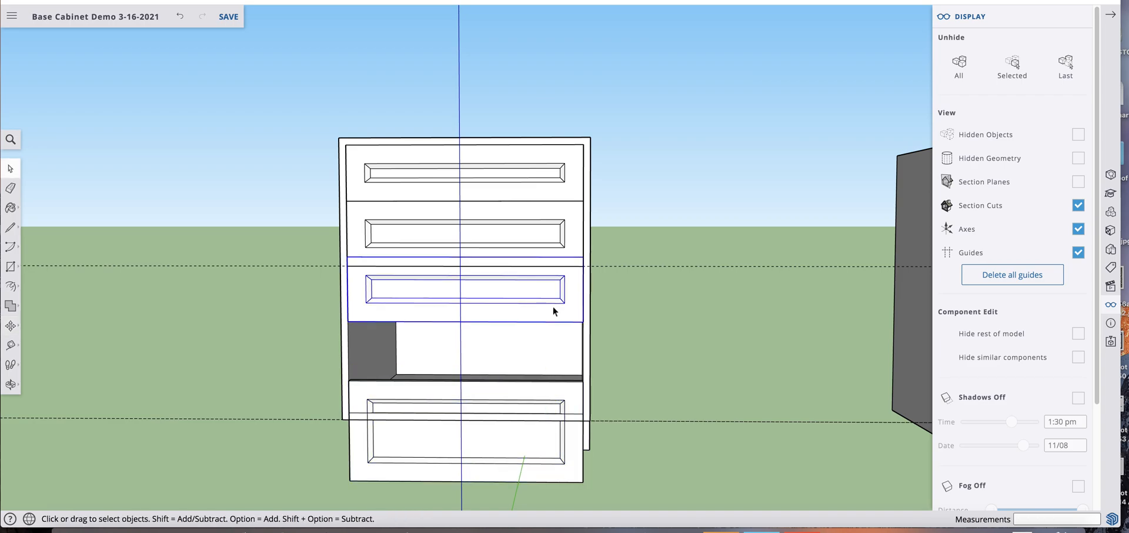
Move the third drawer front 1 1/2" down so its top edge meets the guide below the second drawer front
key("m")
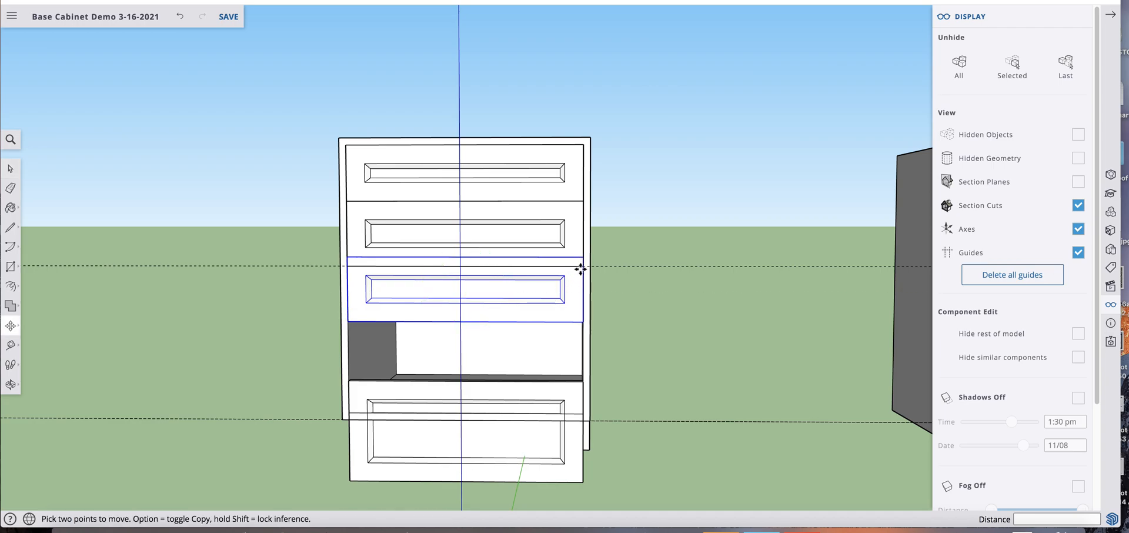
left_click(582, 256)
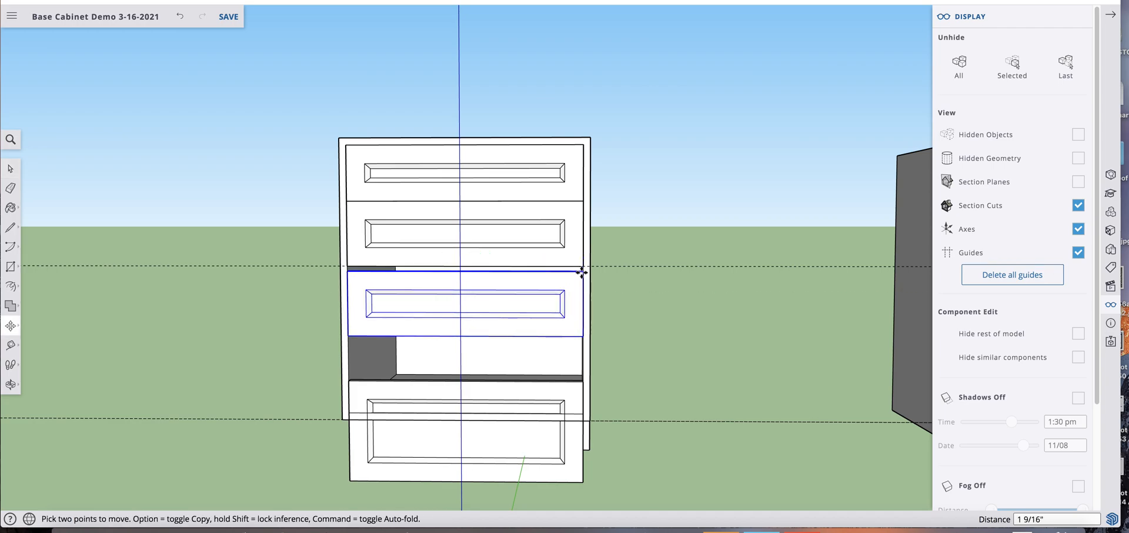
scroll(579, 293, "up", 5)
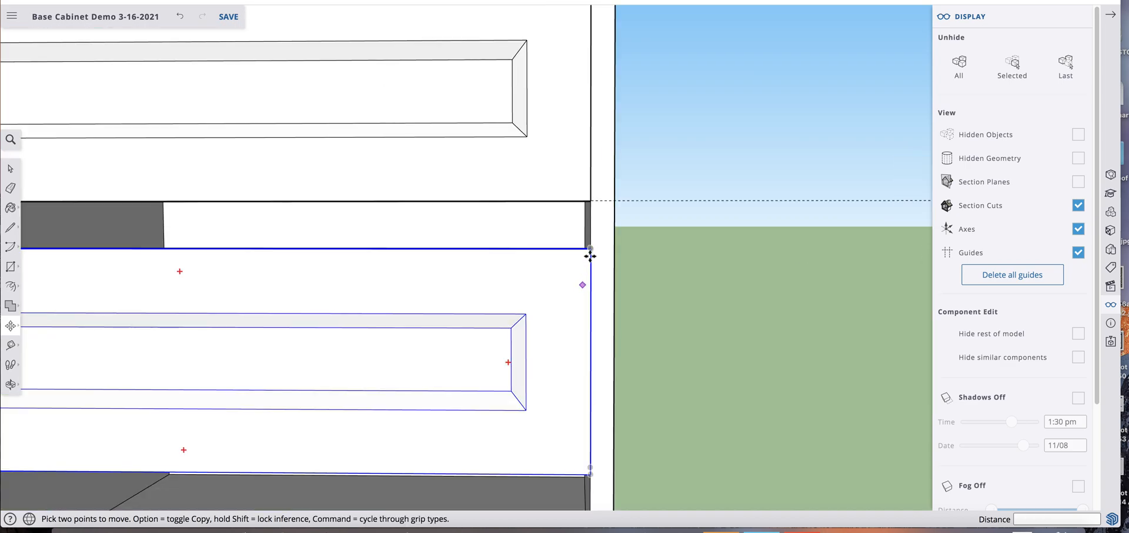
left_click(588, 199)
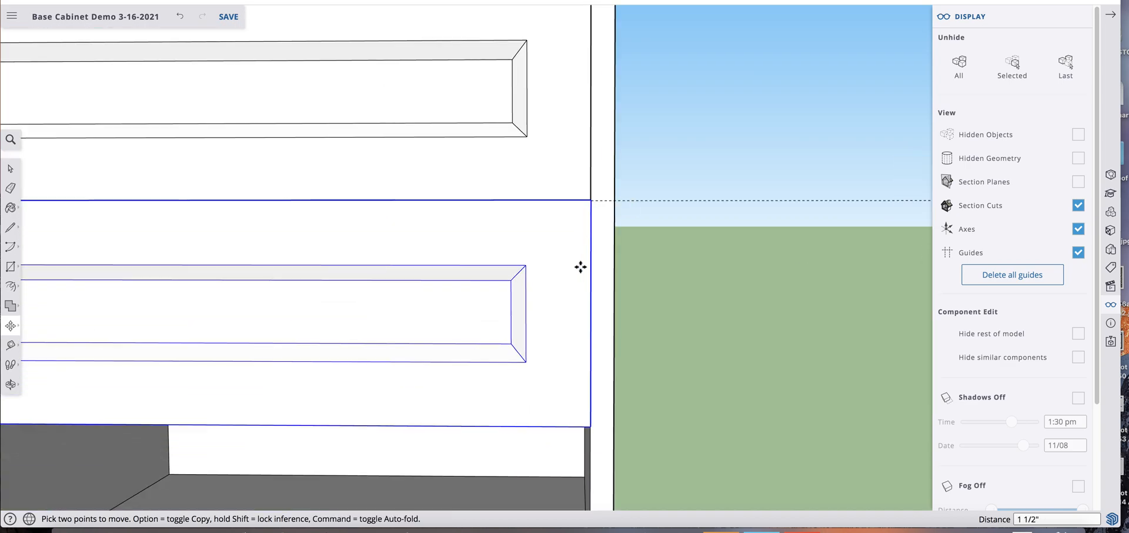
scroll(580, 265, "down", 5)
key("space")
scroll(571, 202, "down", 3)
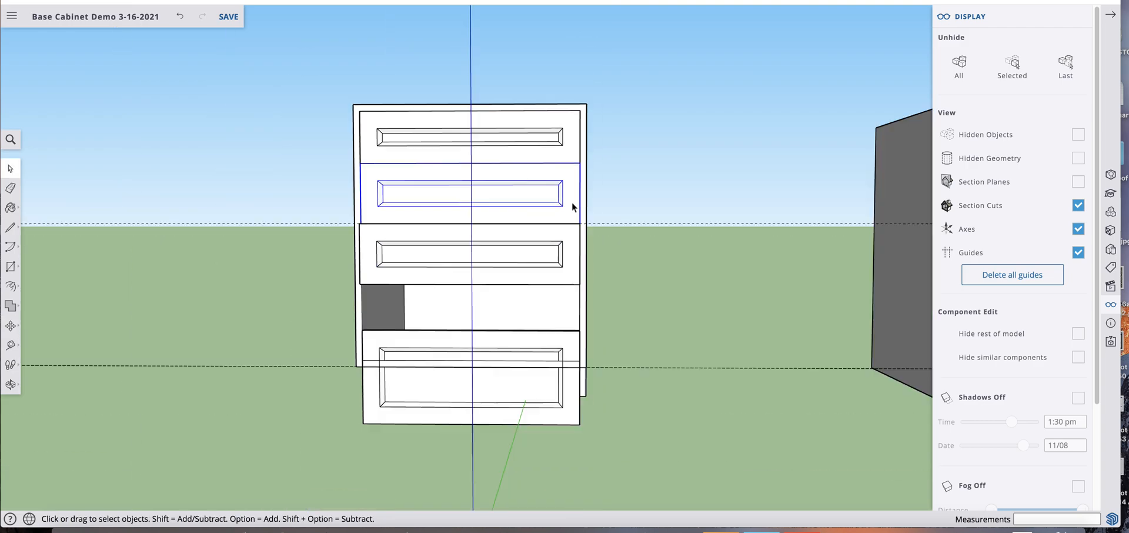
Move the bottom drawer front up by its top corner to the lower corner of the third drawer front
left_click(442, 389)
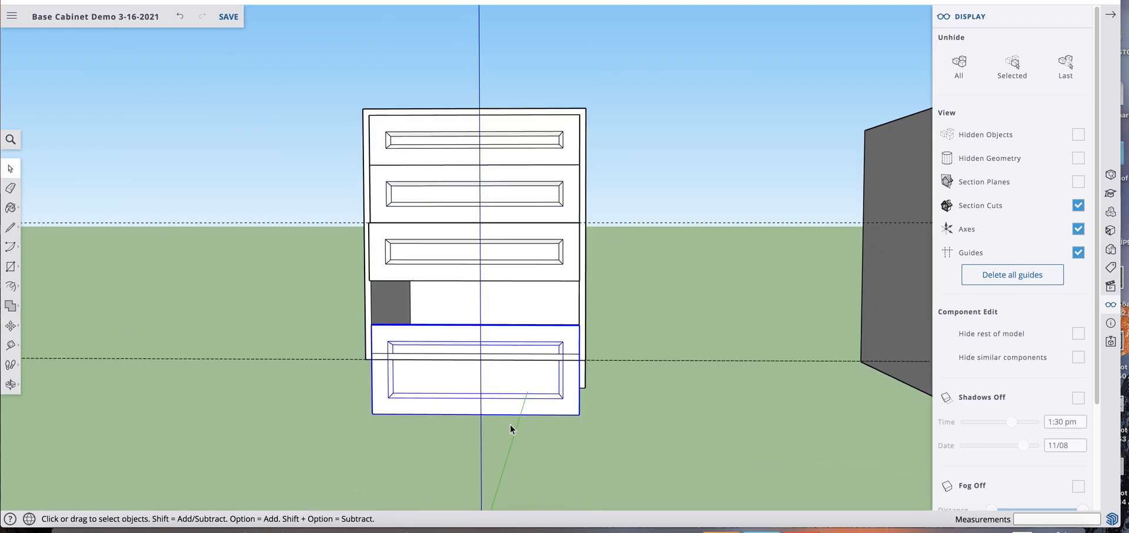
key("m")
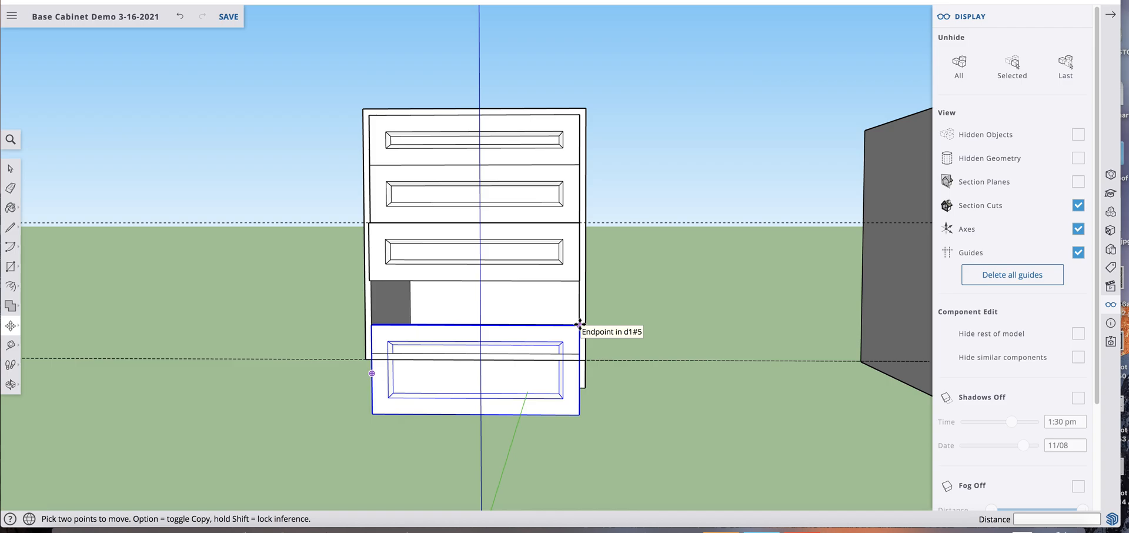
left_click(579, 318)
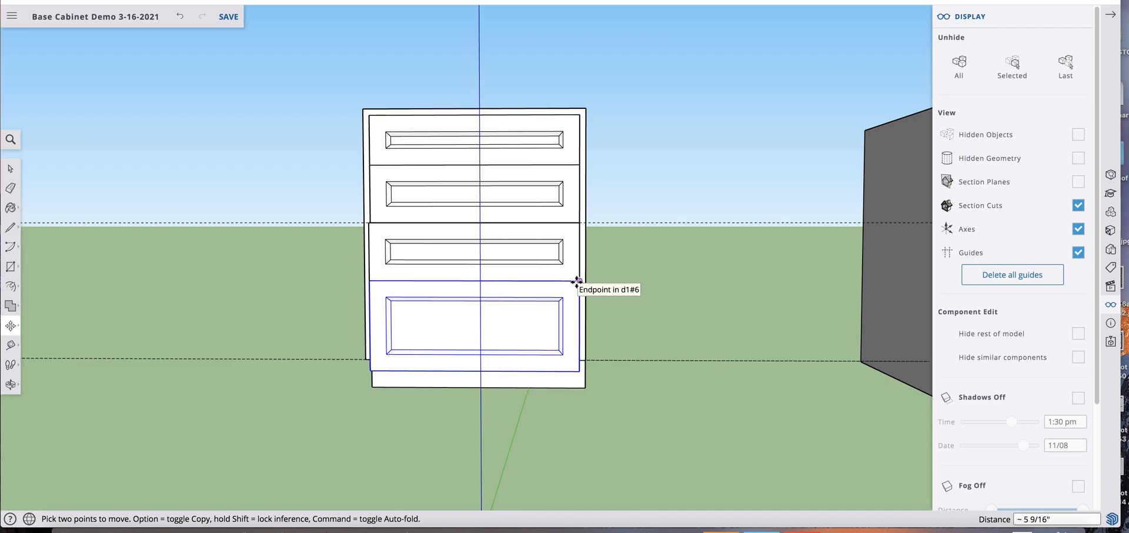
left_click(577, 282)
key("space")
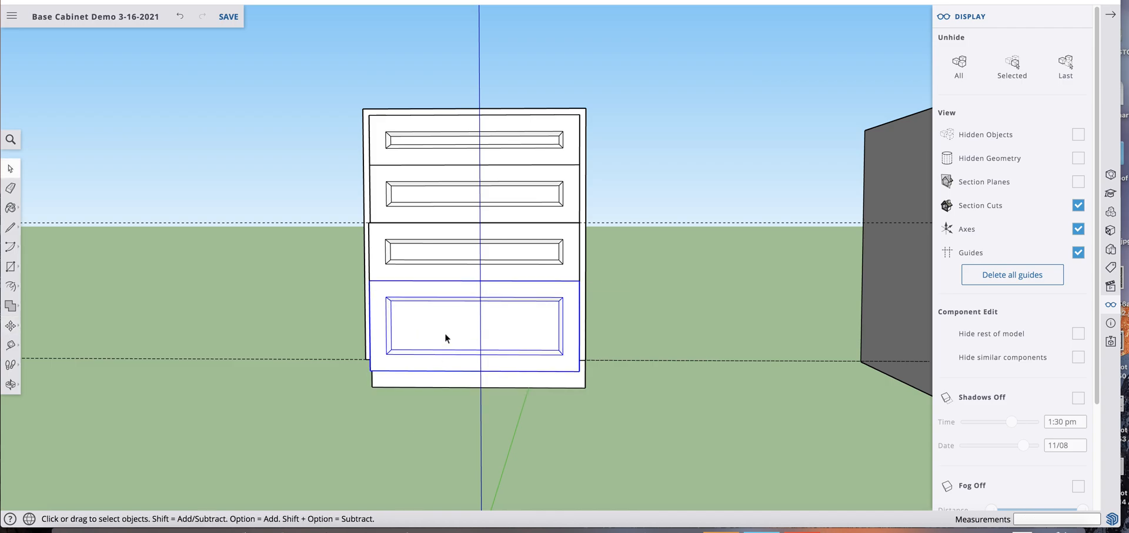
Resize the bottom drawer front by moving its lower geometry to the bottom of the cabinet opening, and close the component
double_click(445, 333)
left_click_drag(319, 334, 600, 400)
key("m")
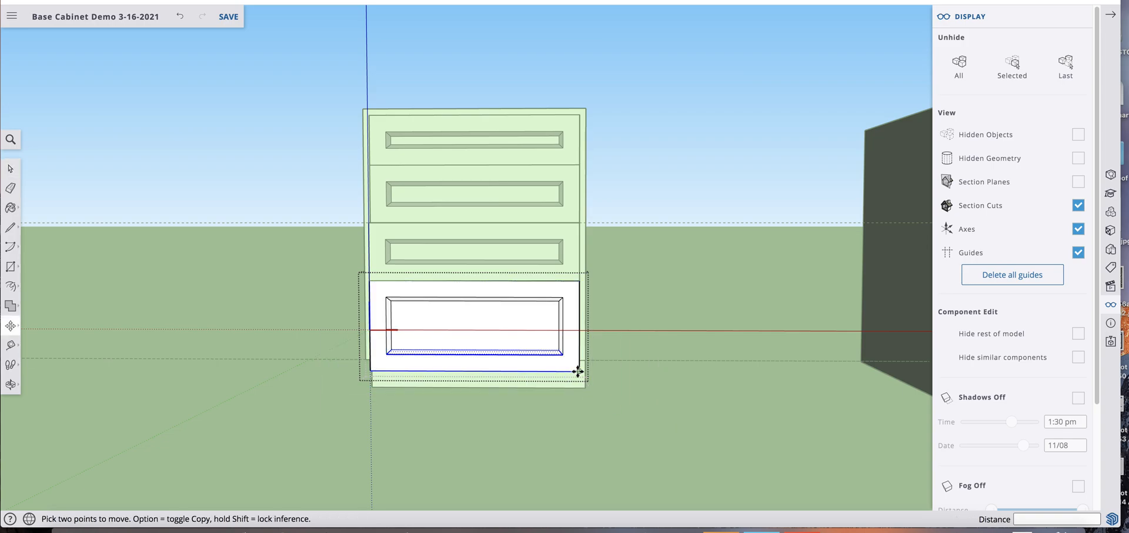
scroll(577, 371, "up", 5)
left_click(577, 371)
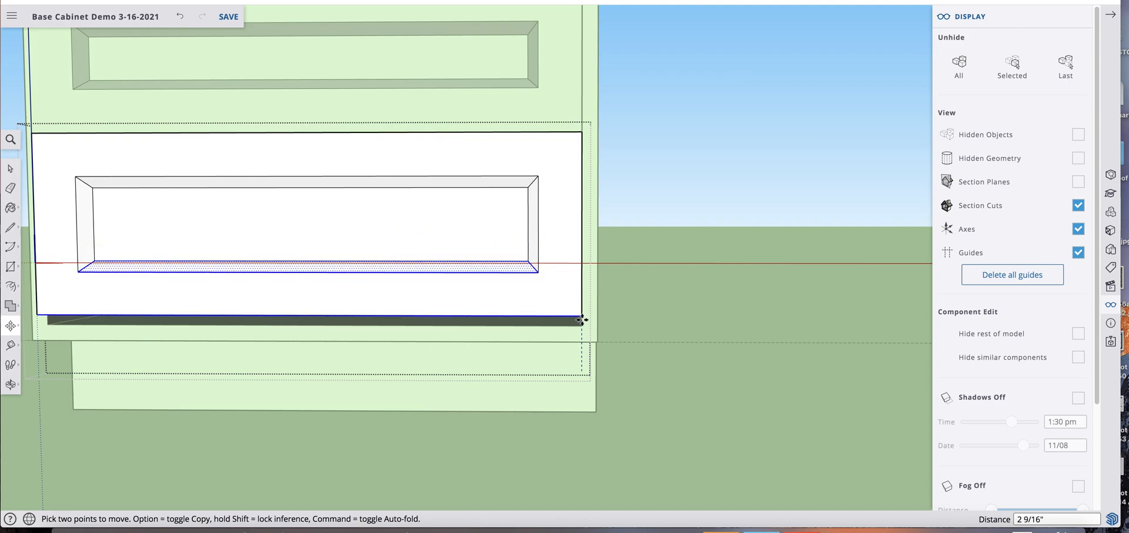
left_click(582, 325)
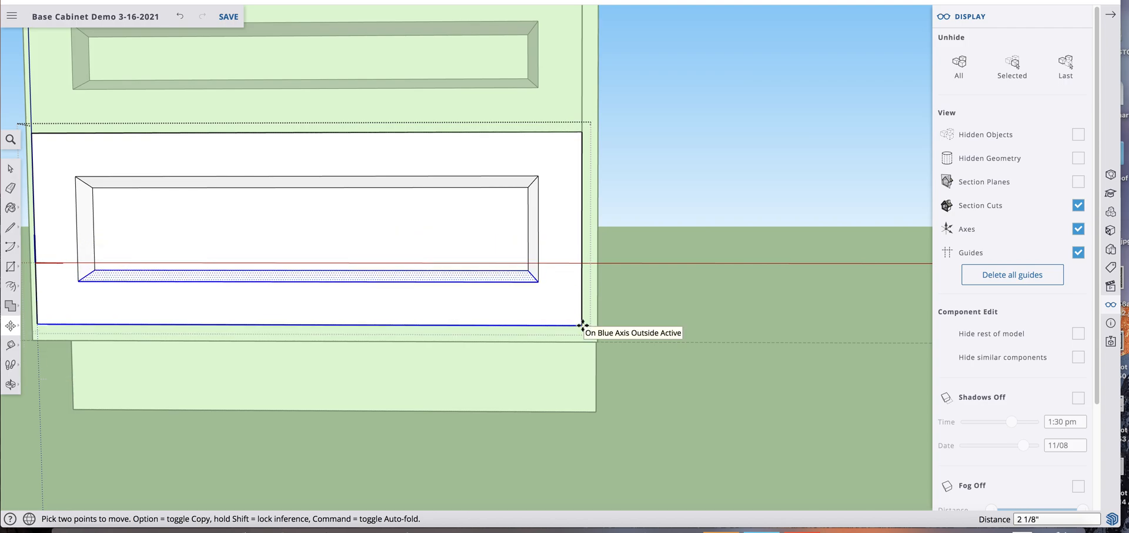
key("space")
scroll(626, 327, "down", 4)
scroll(636, 300, "down", 3)
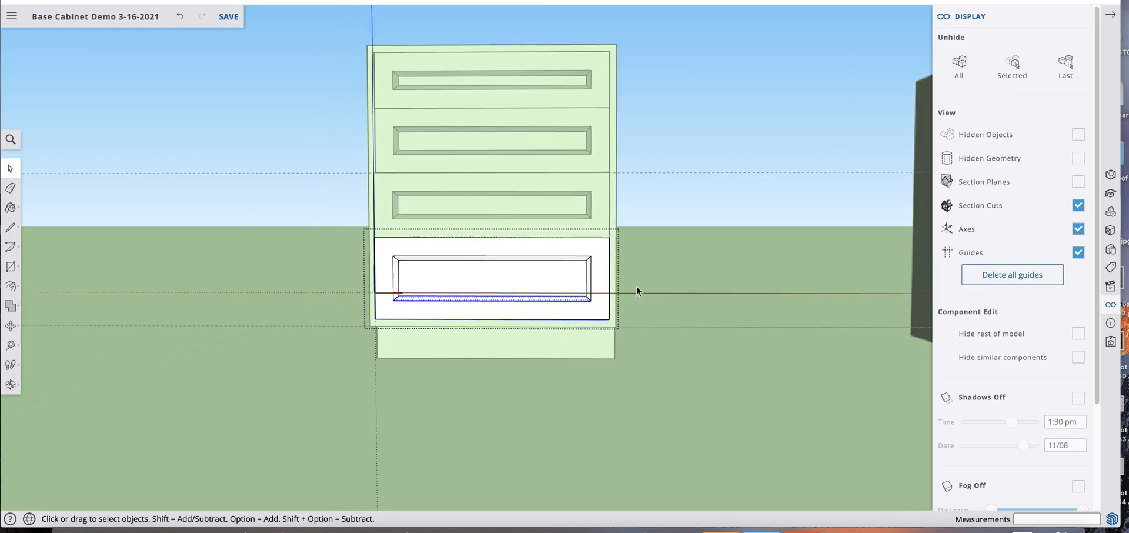
left_click(683, 129)
Delete the old 3D text label from the cabinet's top surface
middle_click_drag(678, 143, 668, 368)
scroll(553, 128, "up", 5)
key("space")
left_click(560, 106)
key("Delete")
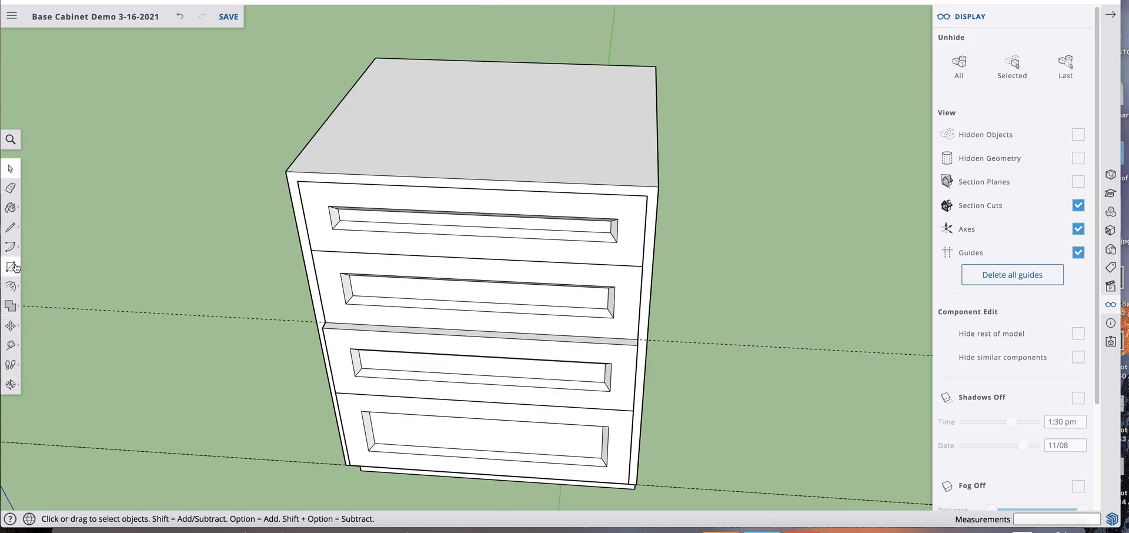
Measure the cabinet's width across its top with the Tape Measure
key("t")
left_click(327, 120)
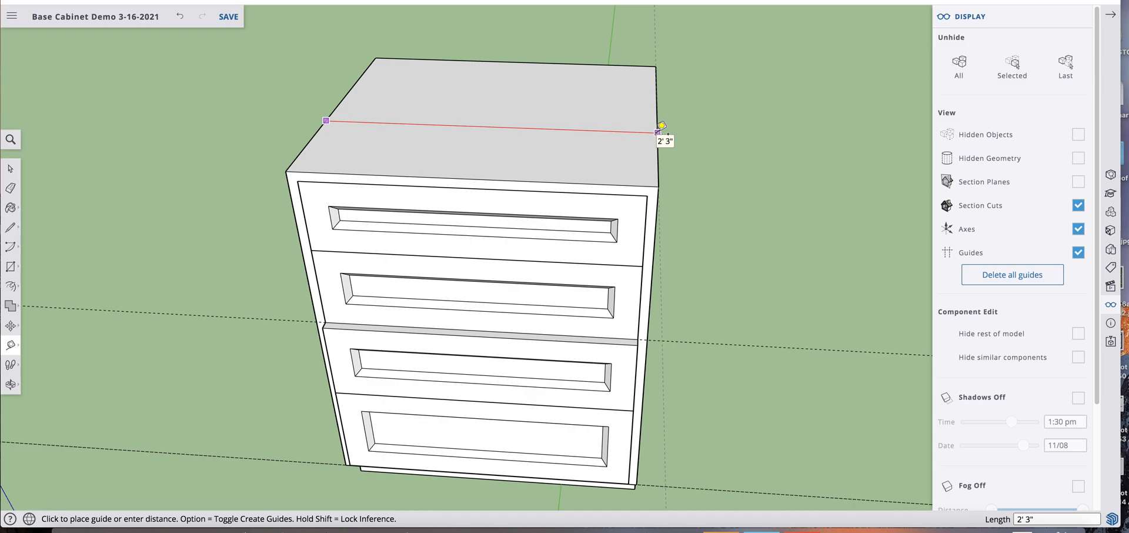
key("space")
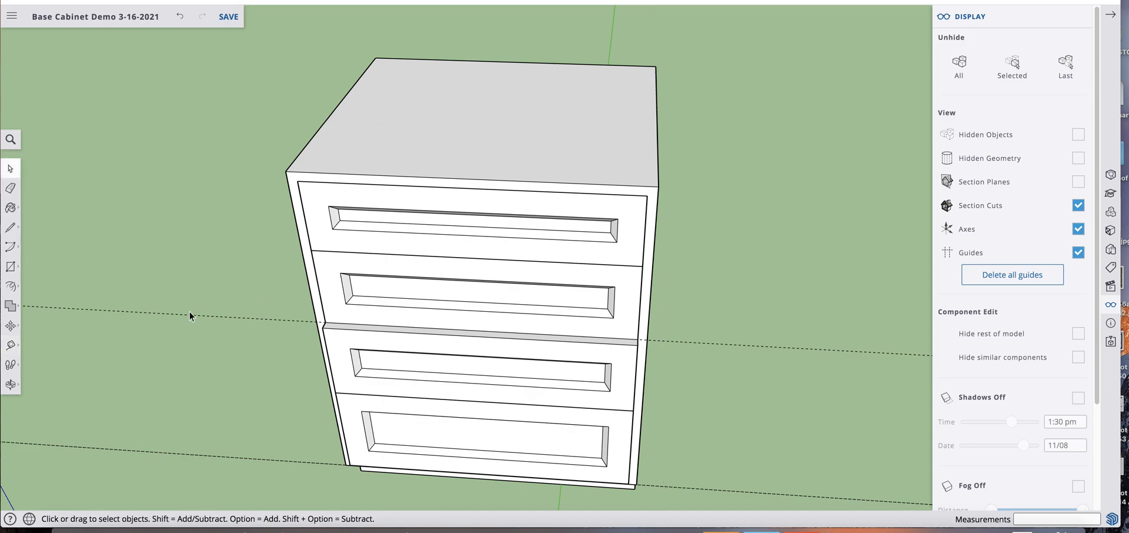
Place filled 3D text "DB 27" on the cabinet top in Lora Regular, 4" high, without extrusion
left_click(11, 266)
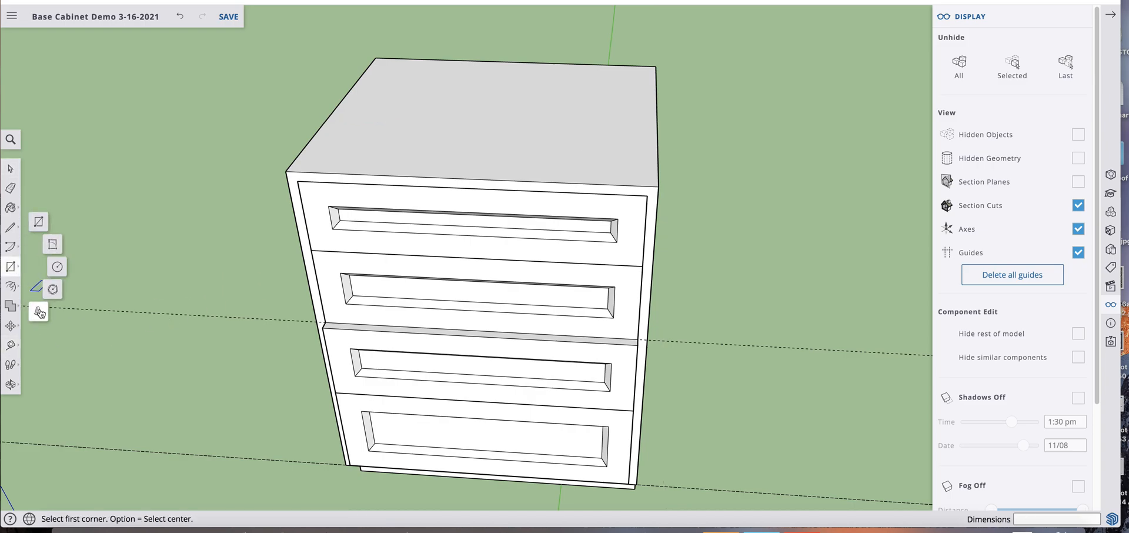
left_click(39, 312)
type("DB 27")
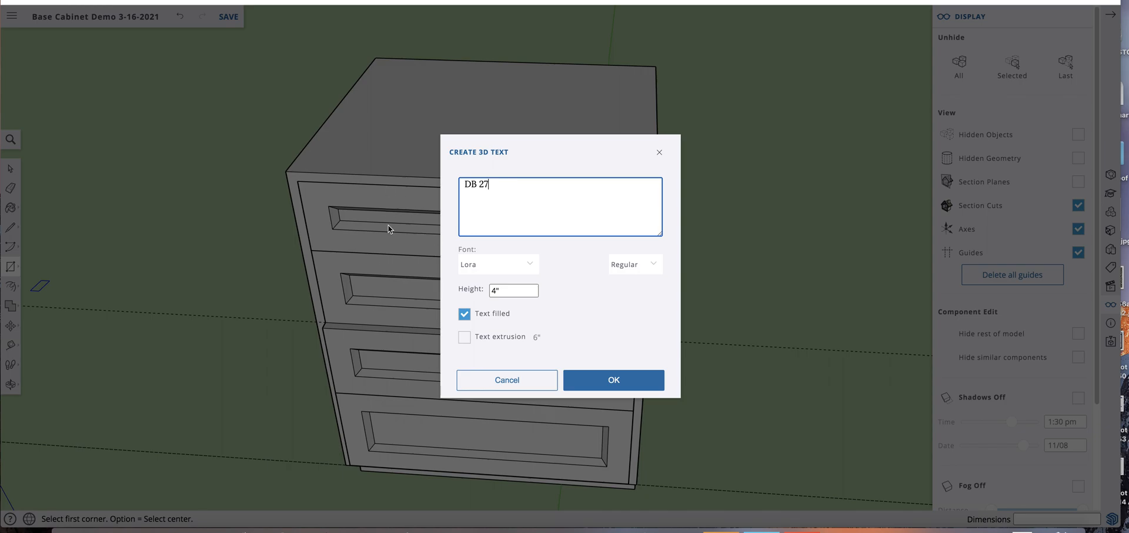
left_click(593, 381)
left_click(421, 130)
Move the third drawer front back from its outer top corner so it sits flush with the second drawer front
left_click(621, 367)
scroll(622, 367, "up", 5)
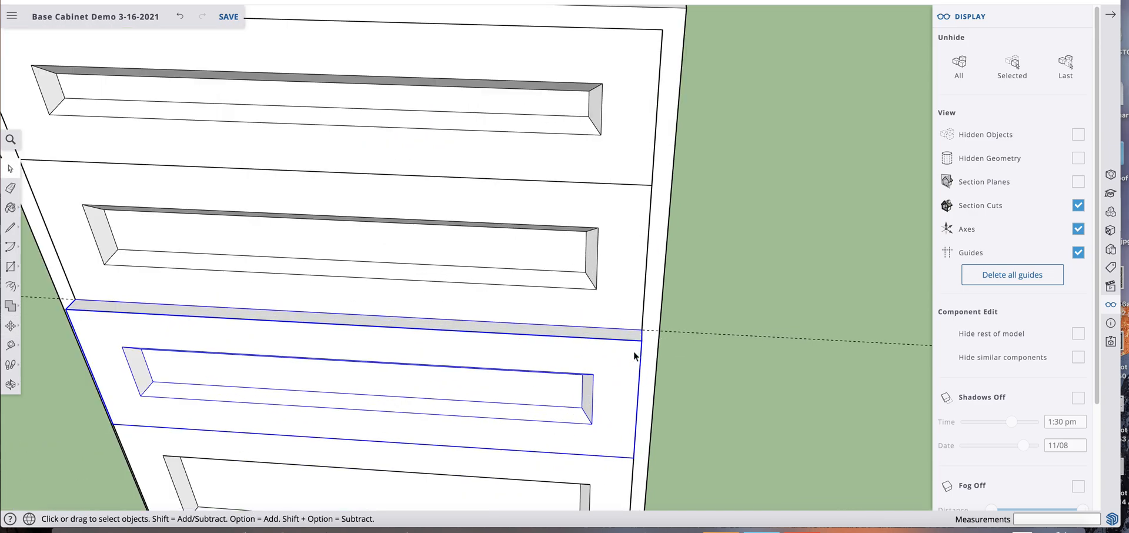
scroll(634, 356, "up", 2)
key("m")
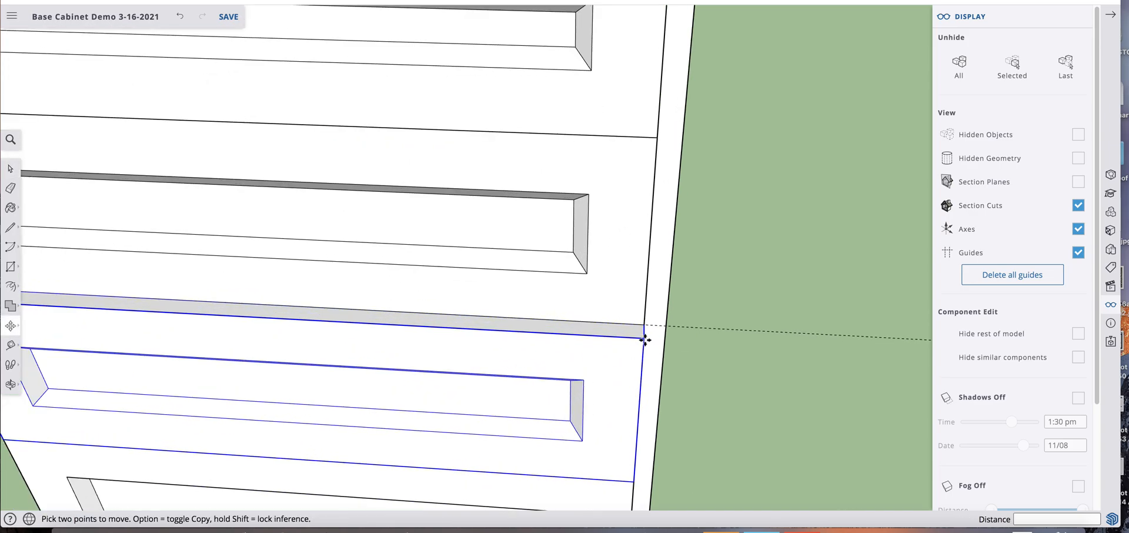
left_click(644, 338)
left_click(644, 325)
scroll(627, 326, "down", 5)
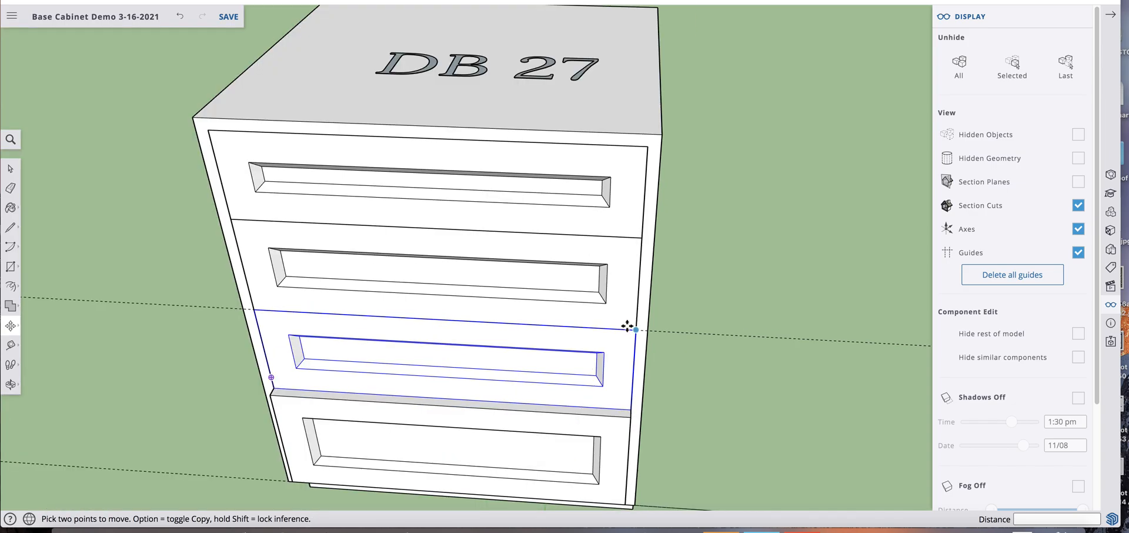
Move the bottom drawer front 3/4" back so it sits flush beneath the third drawer front
key("space")
left_click(621, 412)
scroll(620, 411, "up", 5)
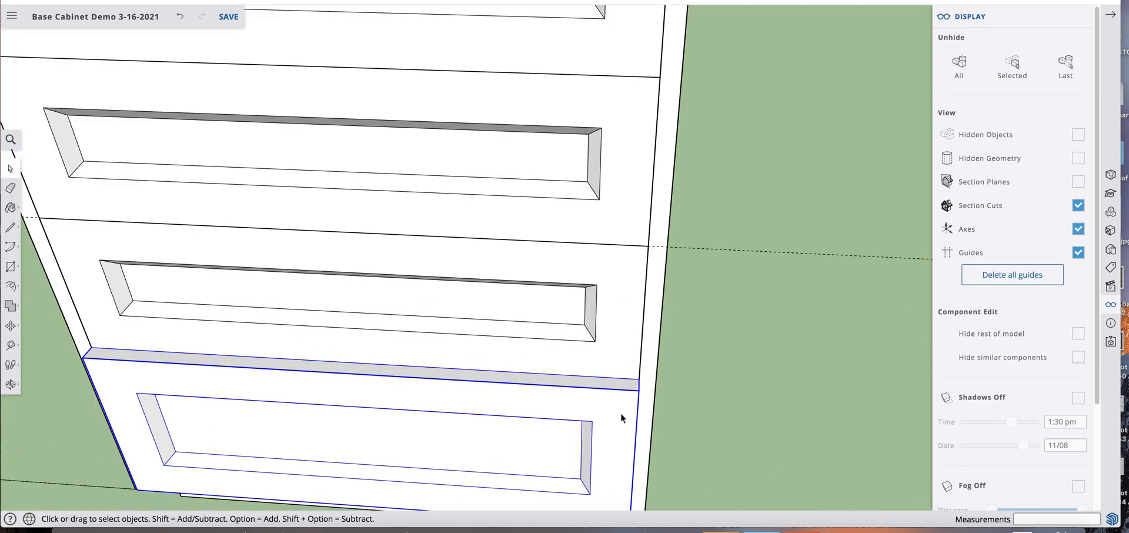
key("m")
left_click(638, 379)
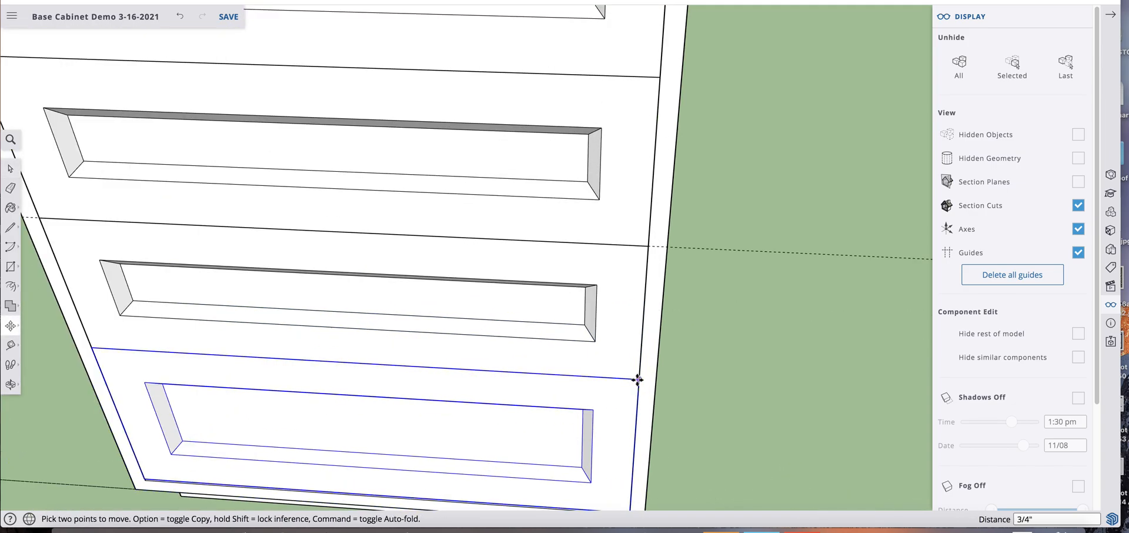
left_click(633, 365)
scroll(634, 365, "down", 5)
scroll(600, 439, "up", 5)
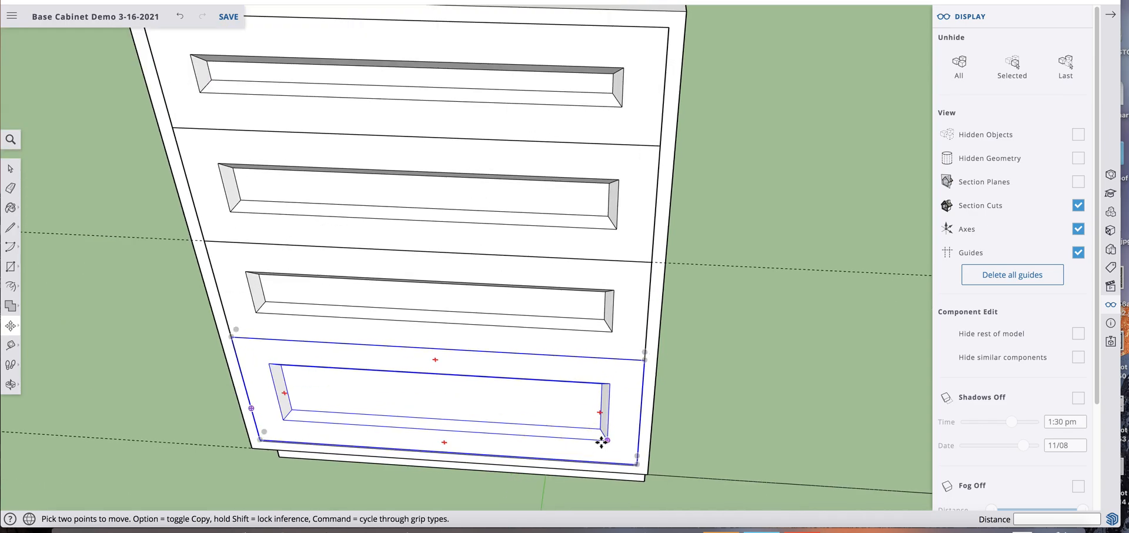
Lengthen the bottom drawer front downward by moving its bottom edge and lower panel bevel down 1/8"
key("space")
middle_click_drag(569, 415, 560, 240)
scroll(559, 240, "down", 6)
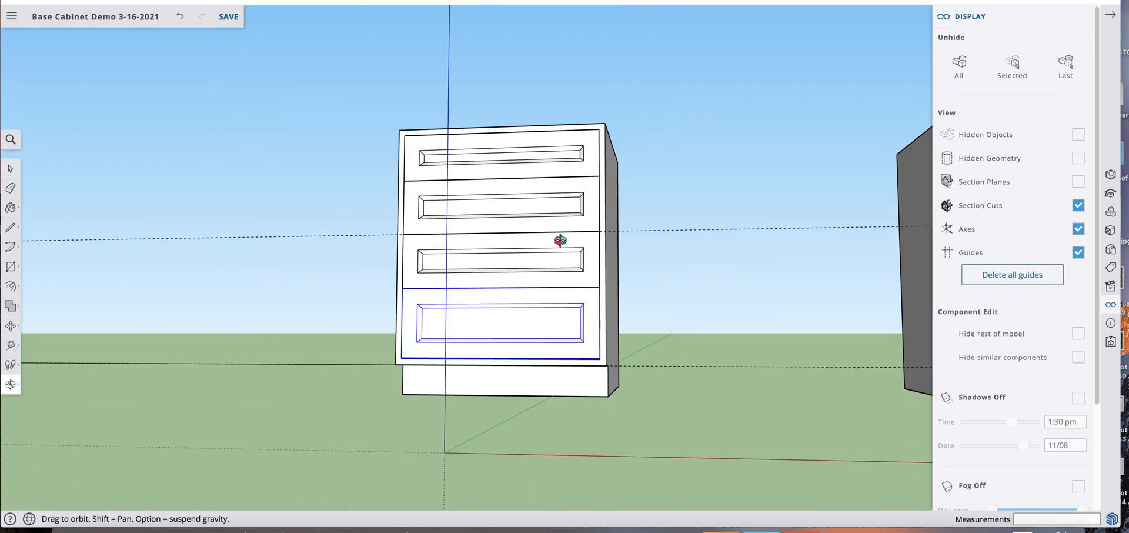
middle_click_drag(591, 311, 625, 330)
scroll(626, 330, "up", 5)
key("space")
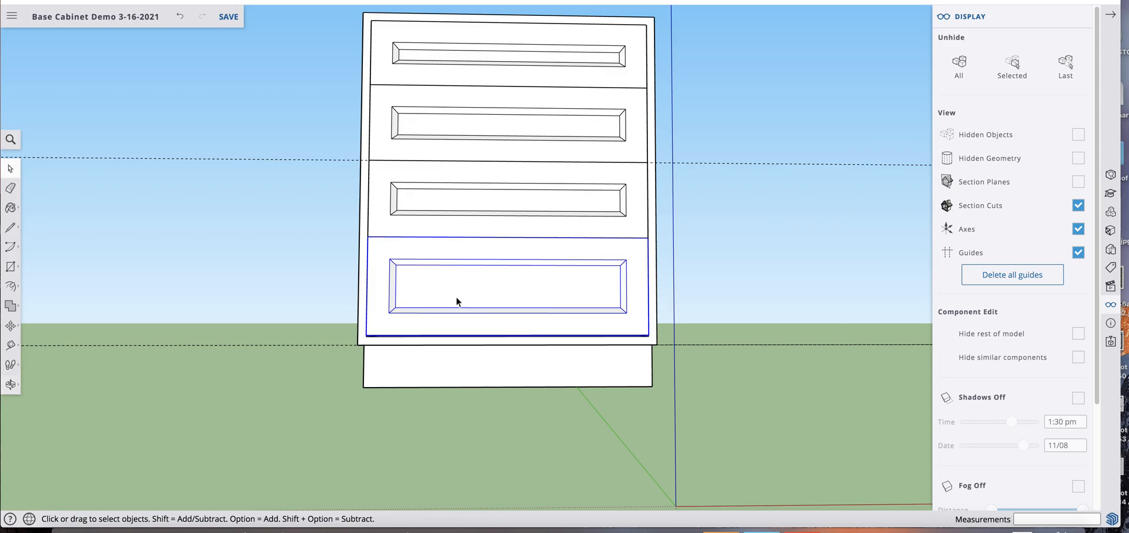
left_click(457, 300)
left_click_drag(323, 272, 738, 407)
scroll(666, 352, "up", 5)
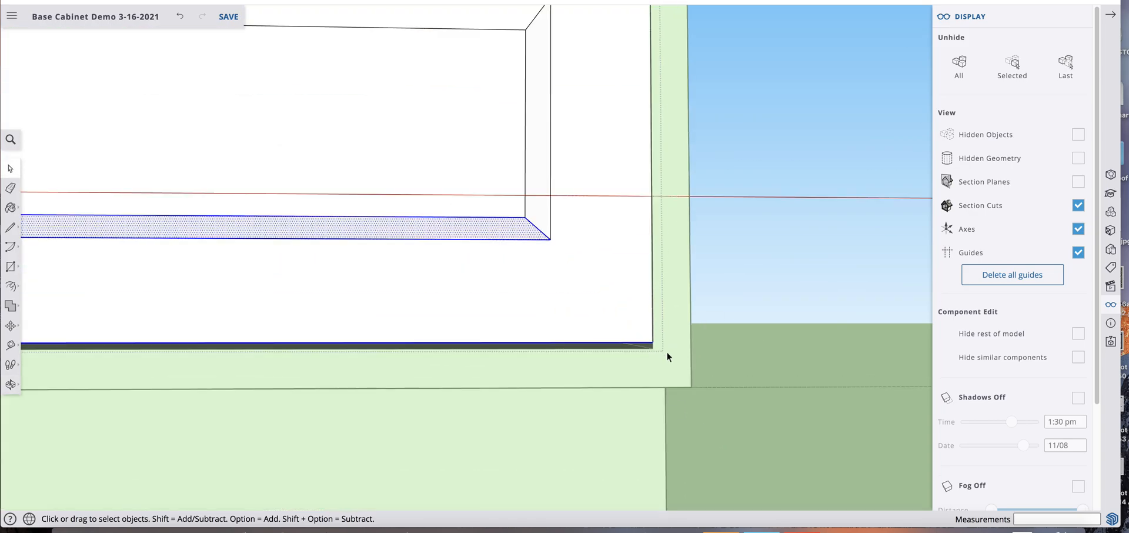
key("m")
left_click(651, 343)
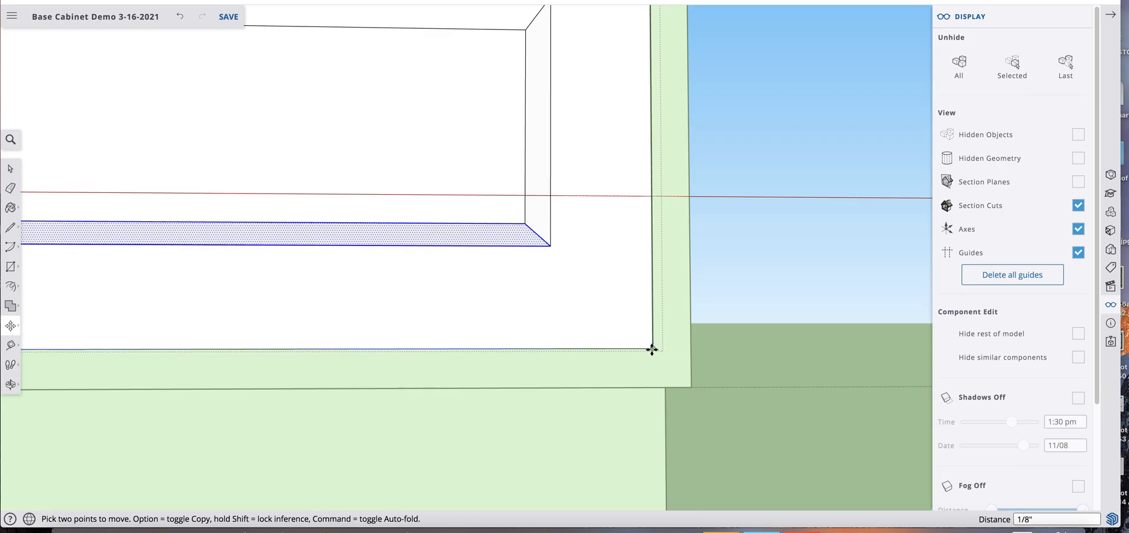
left_click(651, 350)
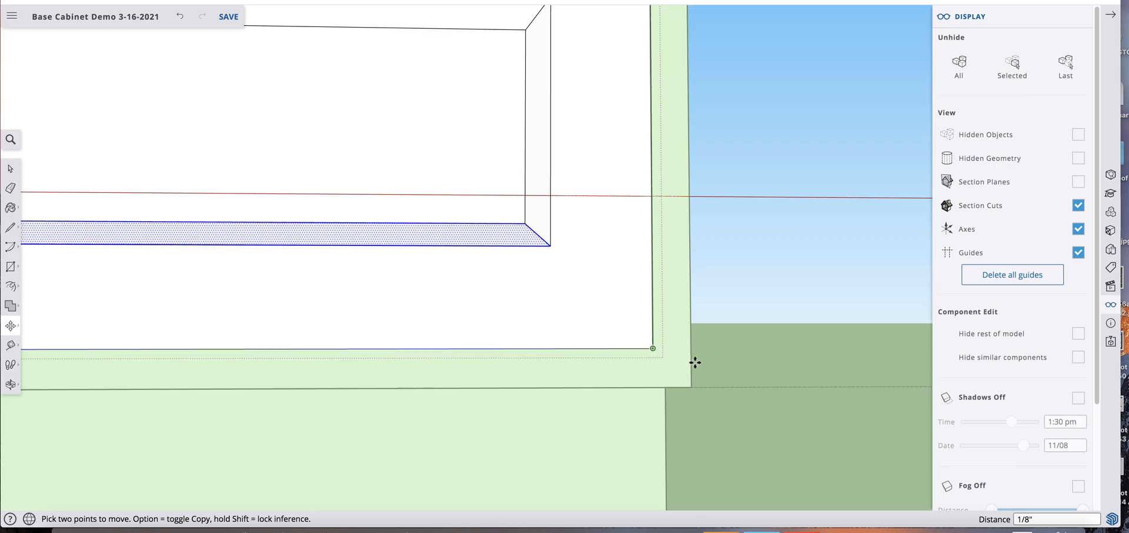
key("space")
Make the whole drawer cabinet, including its top label, into a component named DB27 with no glue-to alignment
scroll(733, 338, "down", 5)
scroll(758, 267, "down", 5)
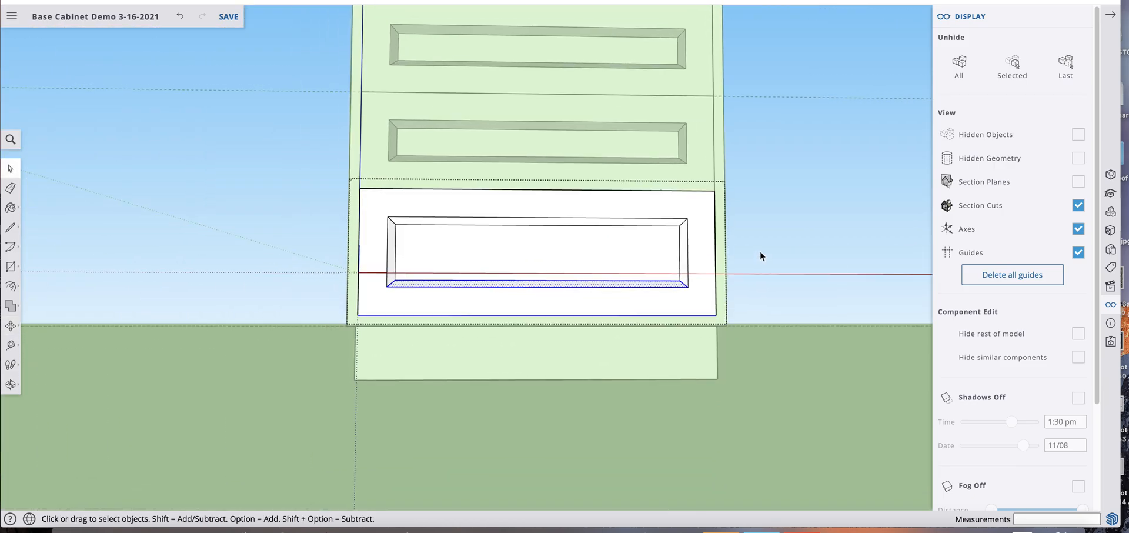
middle_click_drag(757, 267, 708, 218)
scroll(646, 315, "down", 5)
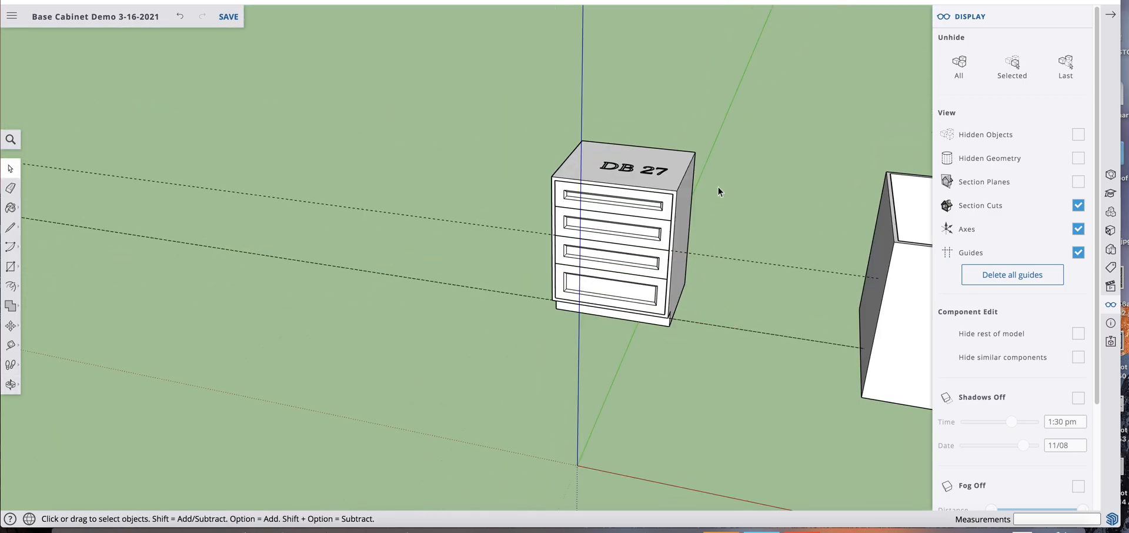
left_click_drag(510, 87, 744, 389)
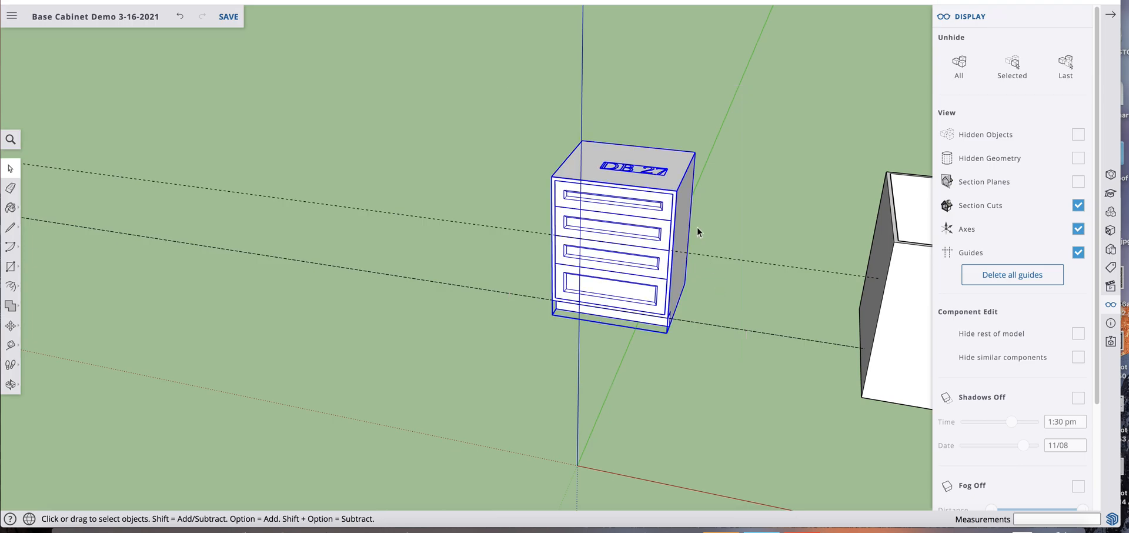
right_click(660, 188)
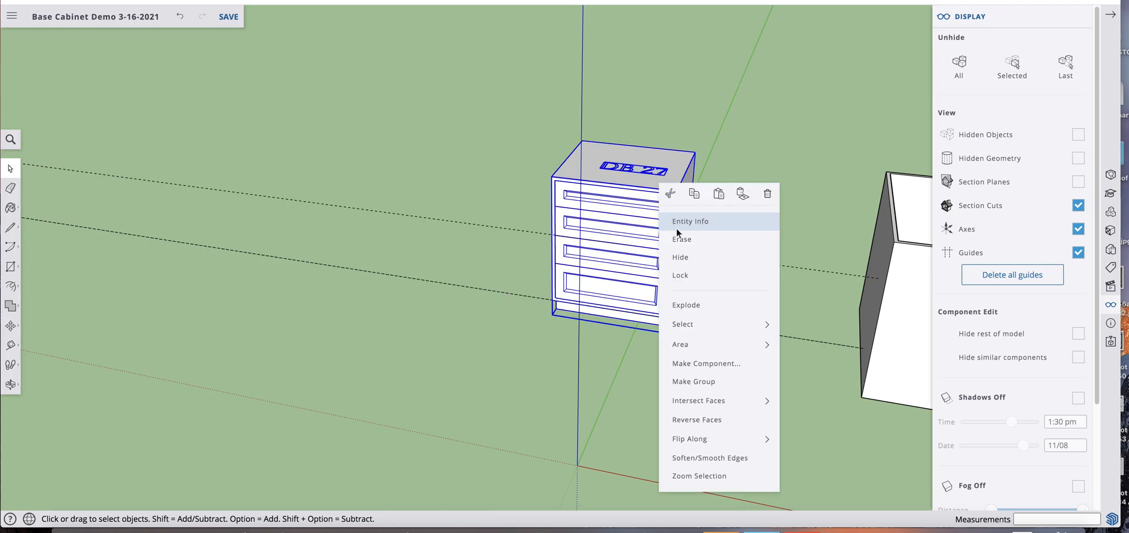
left_click(706, 365)
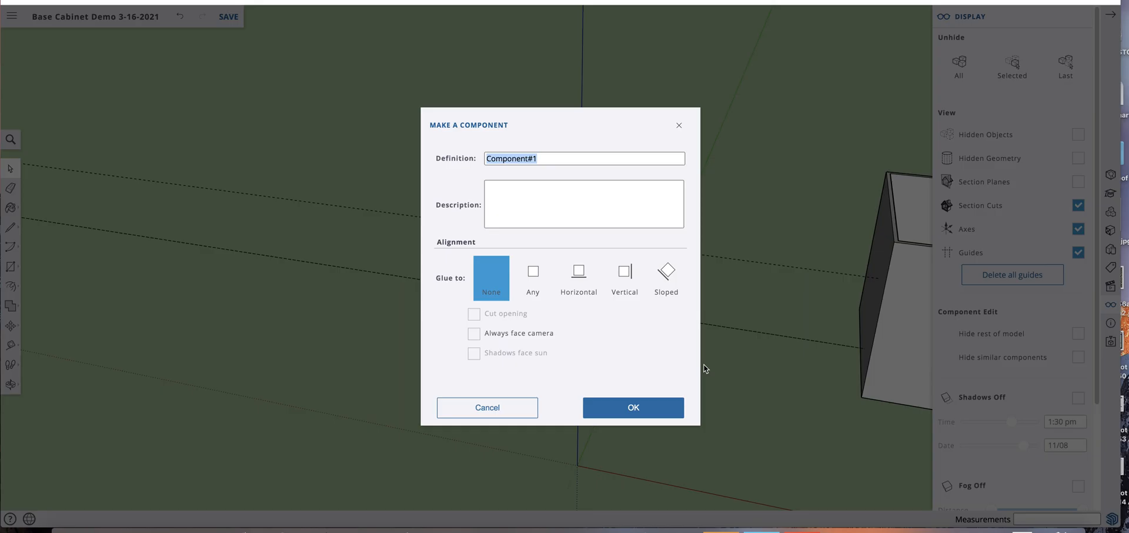
type("DB27")
left_click(650, 406)
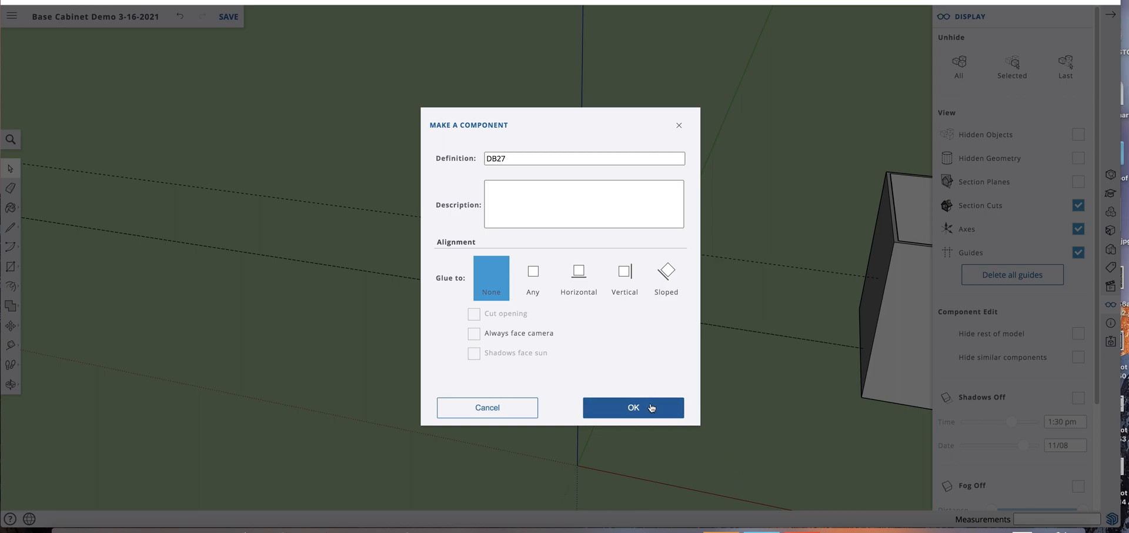